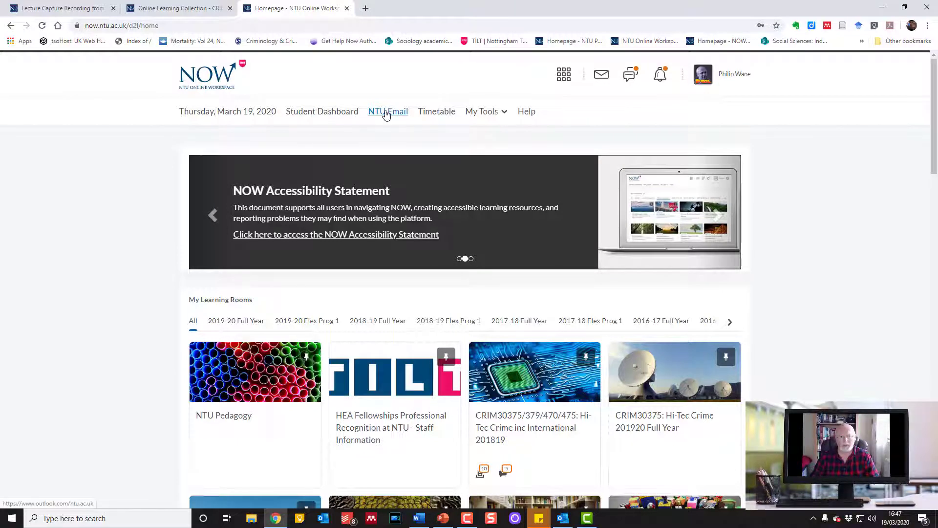
Open Microsoft Forms through the NTU email account's app launcher and create a new quiz
left_click(386, 114)
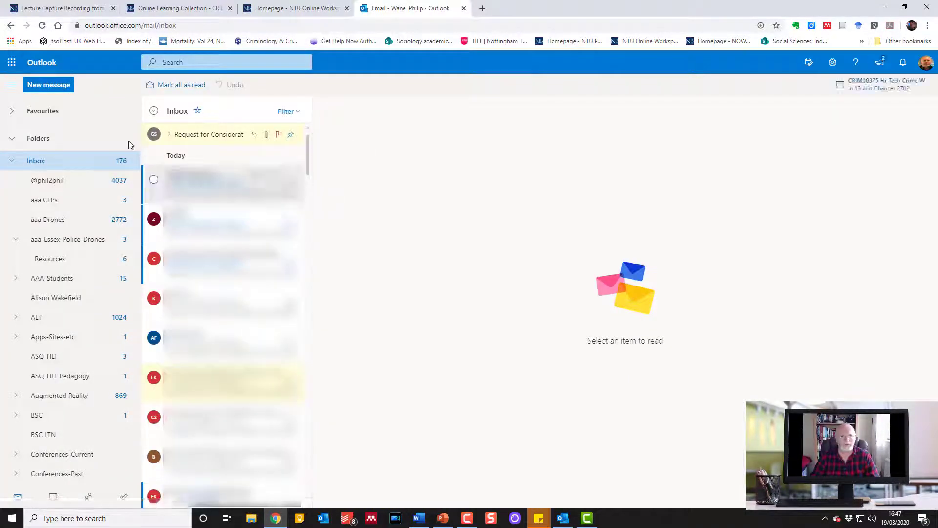
left_click(16, 64)
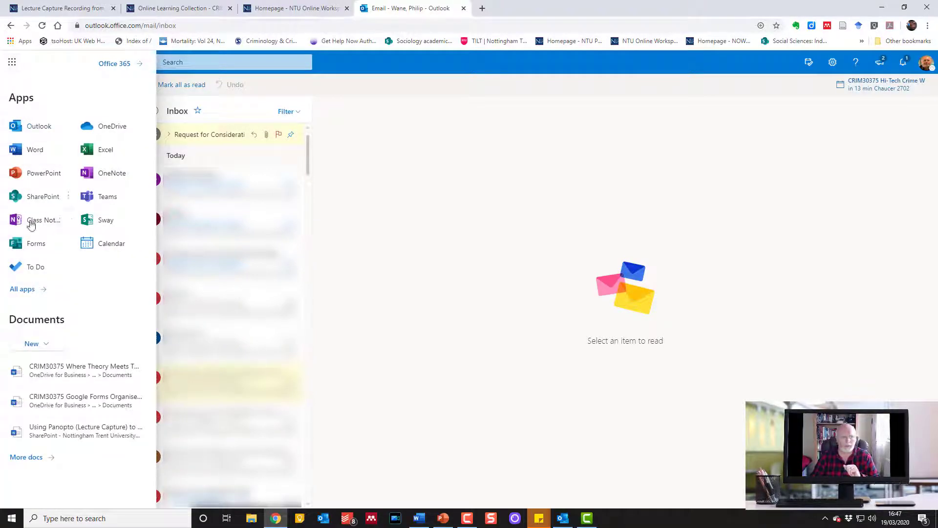
left_click(33, 246)
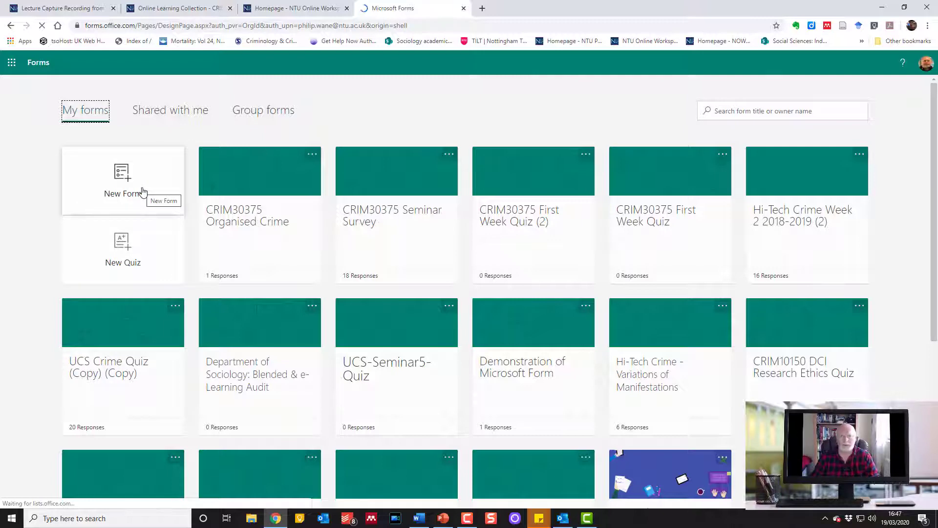
left_click(130, 260)
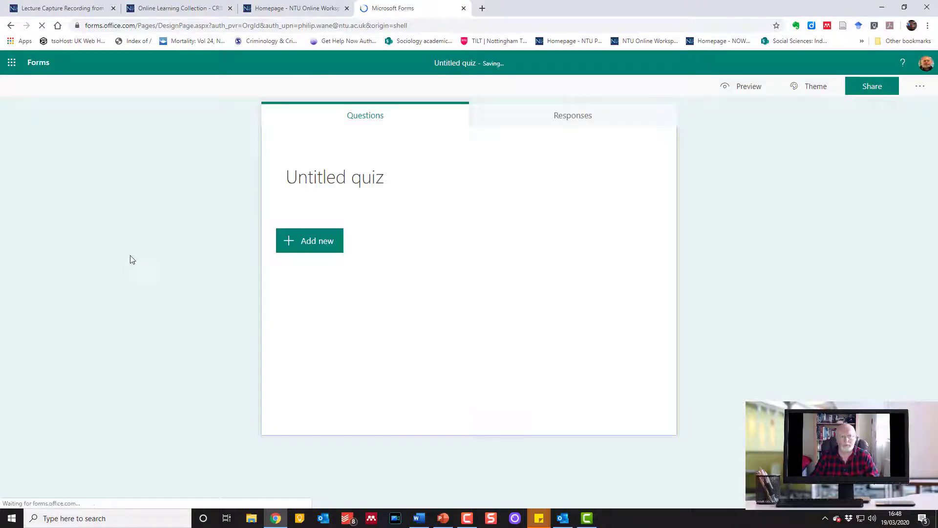
Title the quiz "CRIM30375 Where Theory Meets The Technology"
left_click(380, 191)
key("BackSpace")
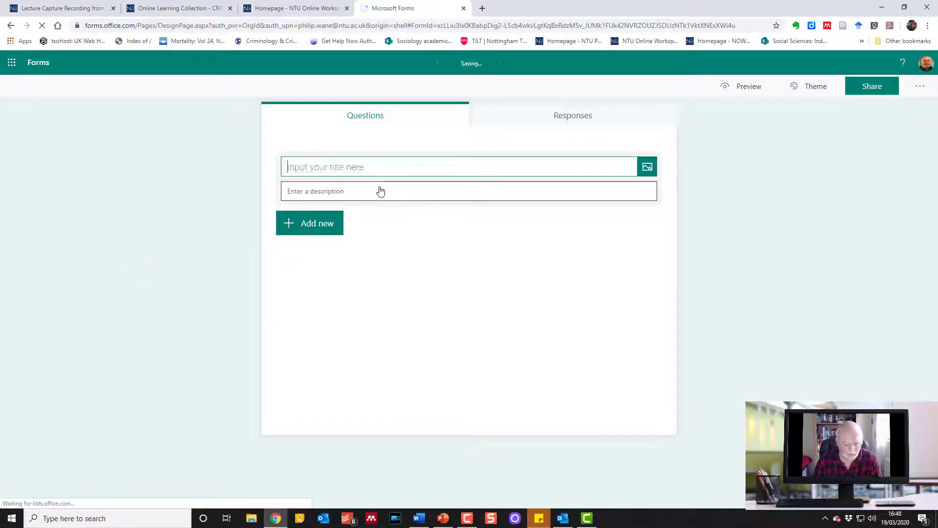
type("CRIM303")
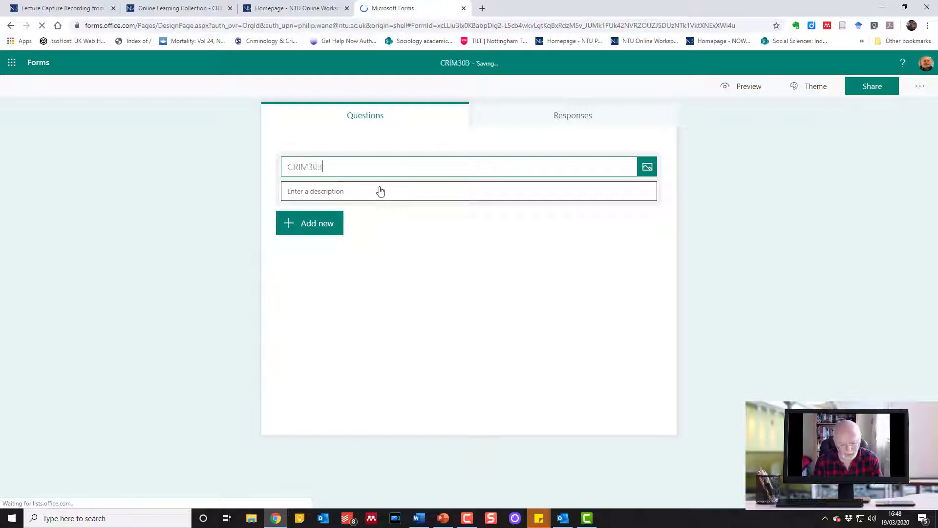
type("75 ")
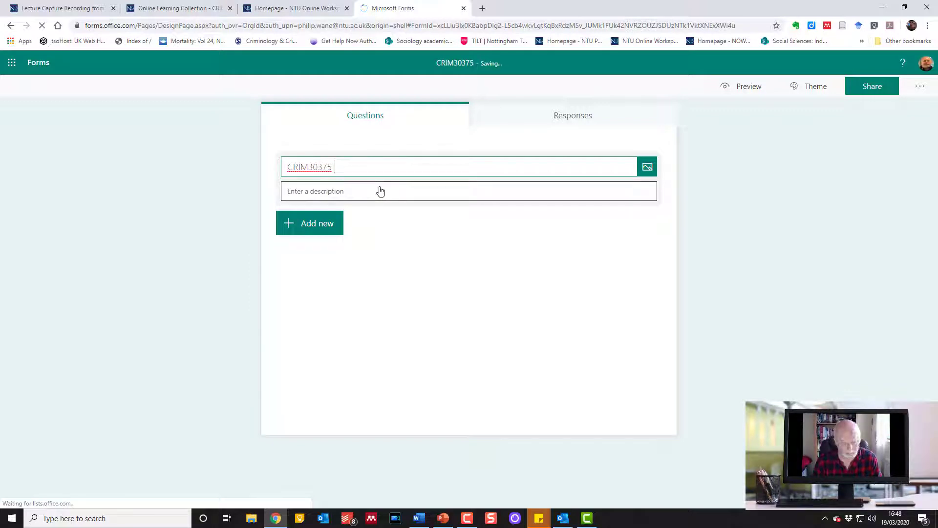
type("Where The")
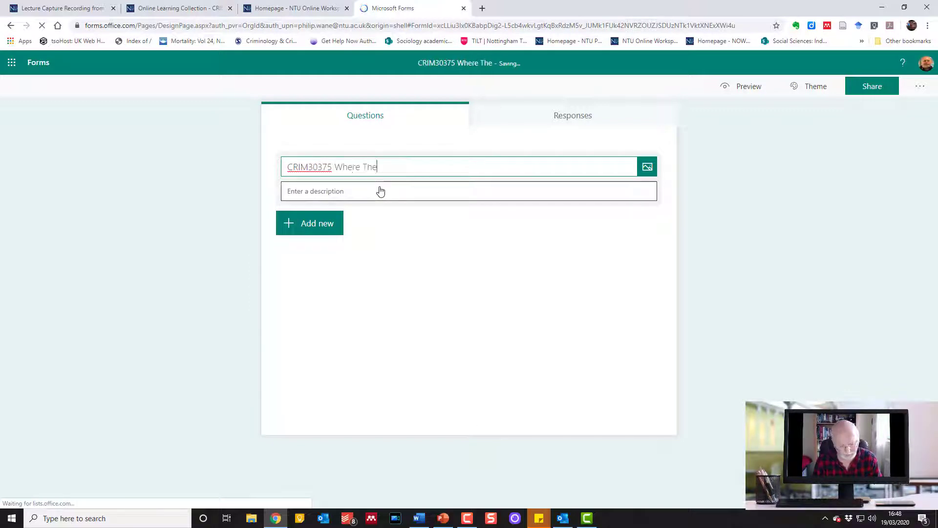
type("ory Meets ")
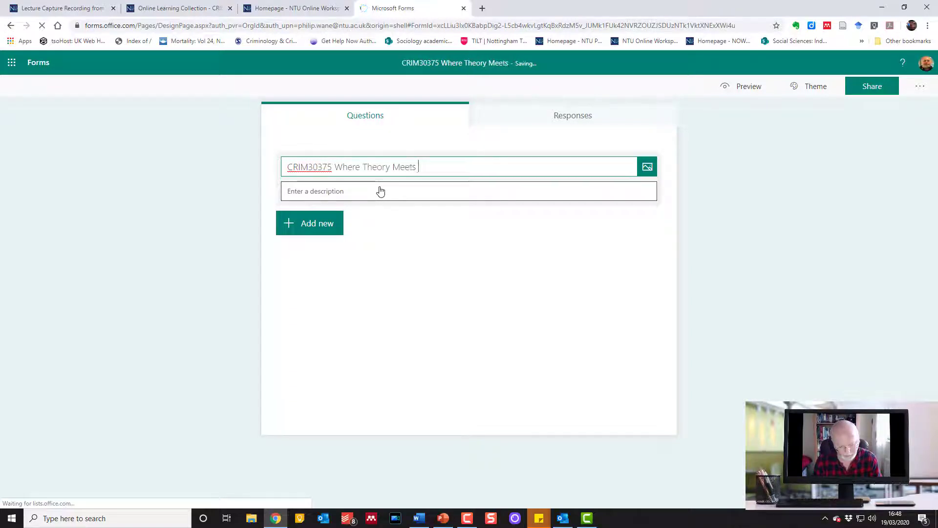
type("The technol")
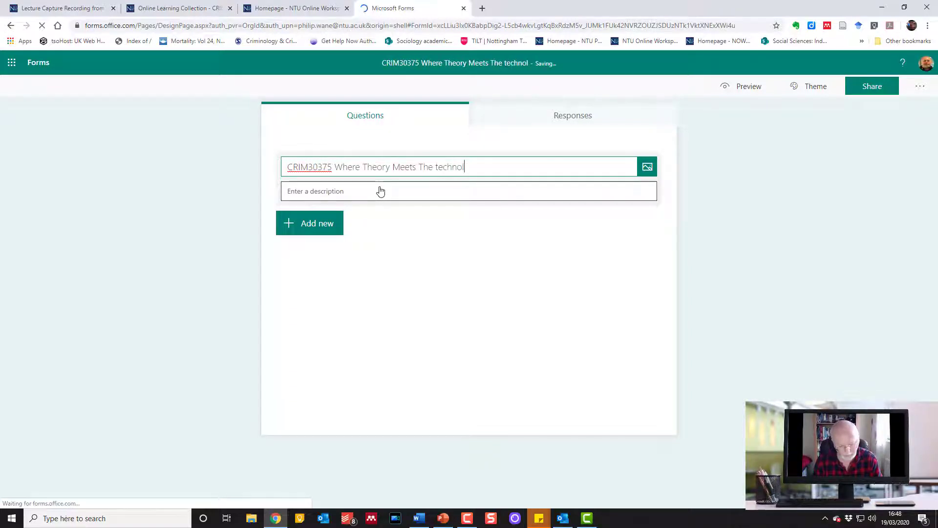
type("ogy")
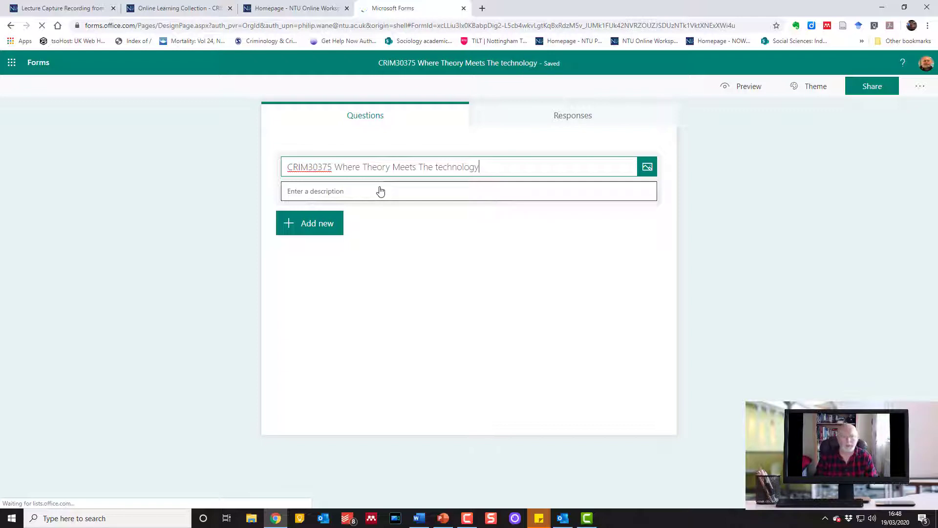
key("Left")
key("Left")
key("Left")
key("Left")
key("Left")
key("Left")
key("Left")
key("Left")
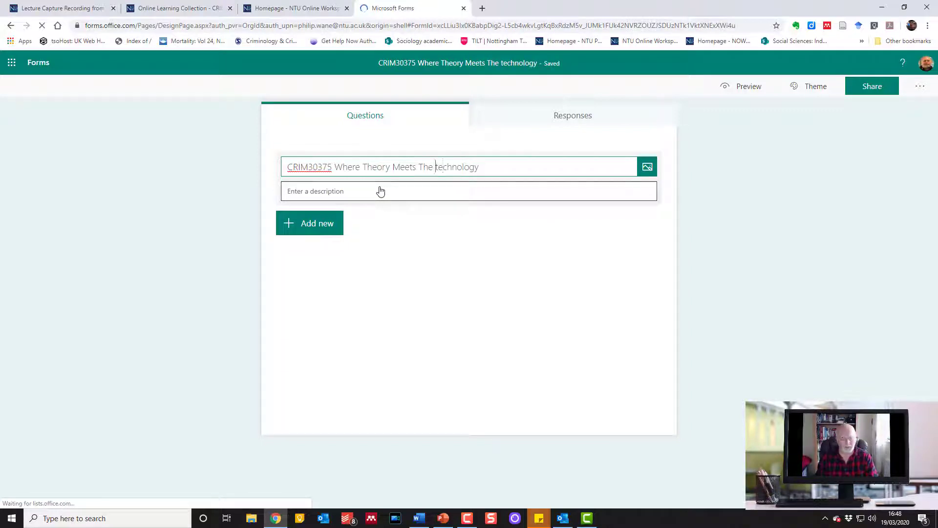
key("BackSpace")
type("T")
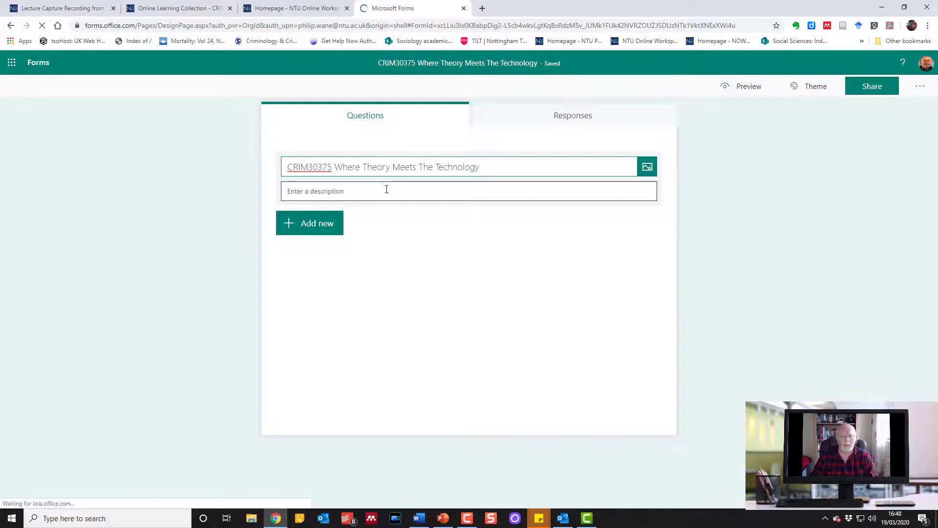
Add the description "Short quiz that ask students about the content of the Screen Capture recording of the PowerPoint slides for this topic." and a Choice question
left_click(424, 195)
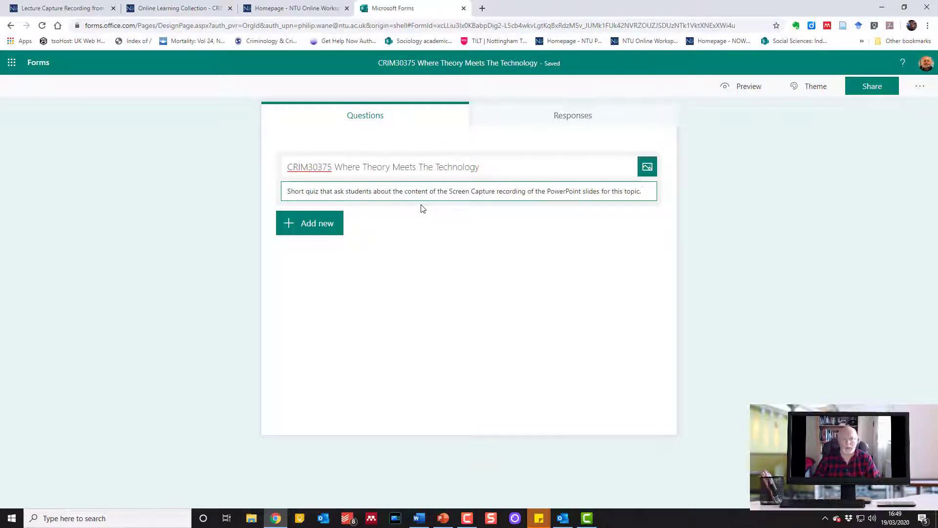
left_click(329, 227)
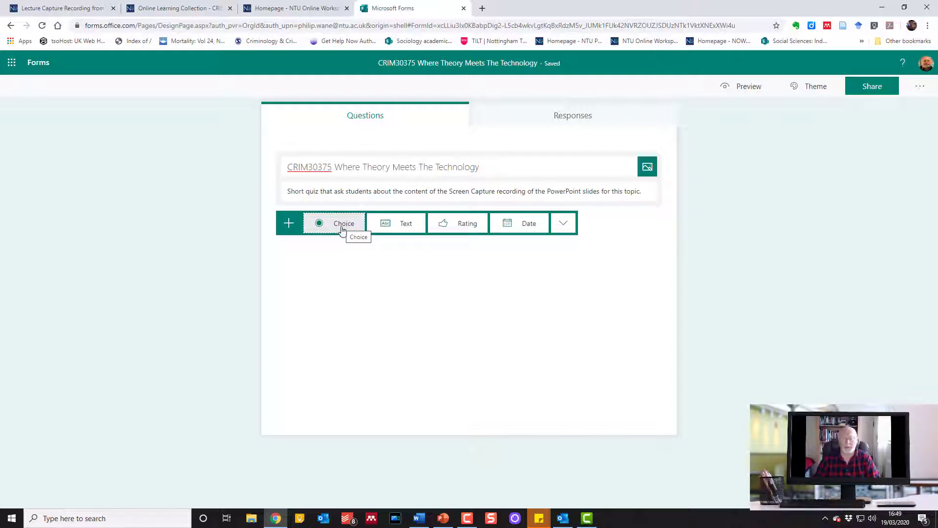
left_click(342, 228)
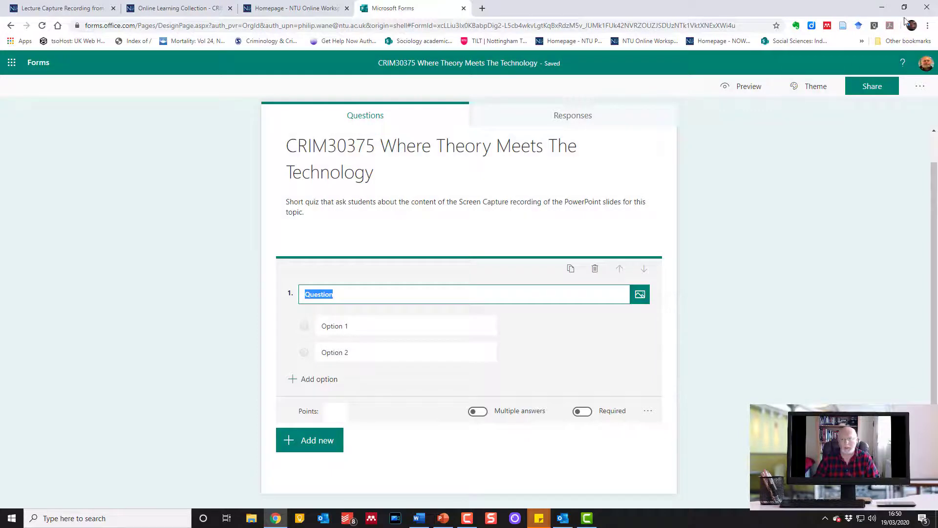
Bring up the Word document containing the quiz questions and arrange the Forms browser window beside it
left_click(419, 515)
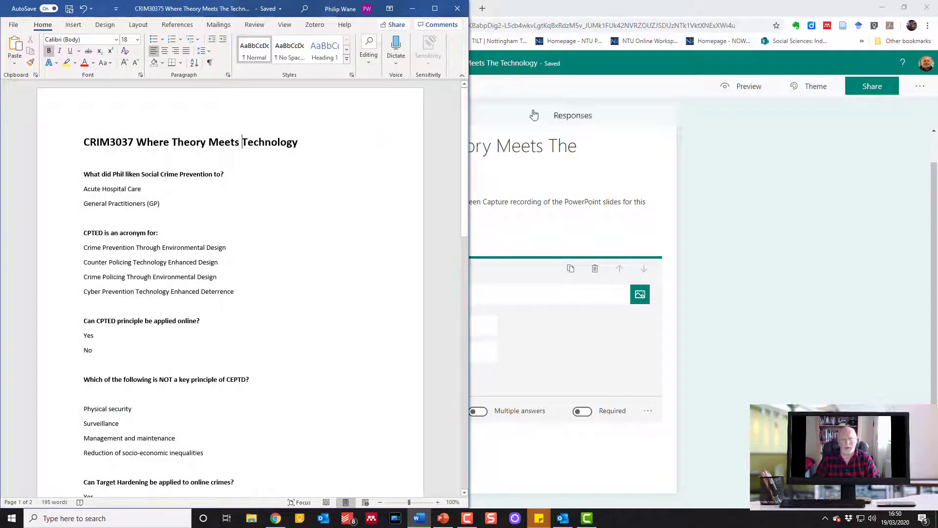
left_click(842, 179)
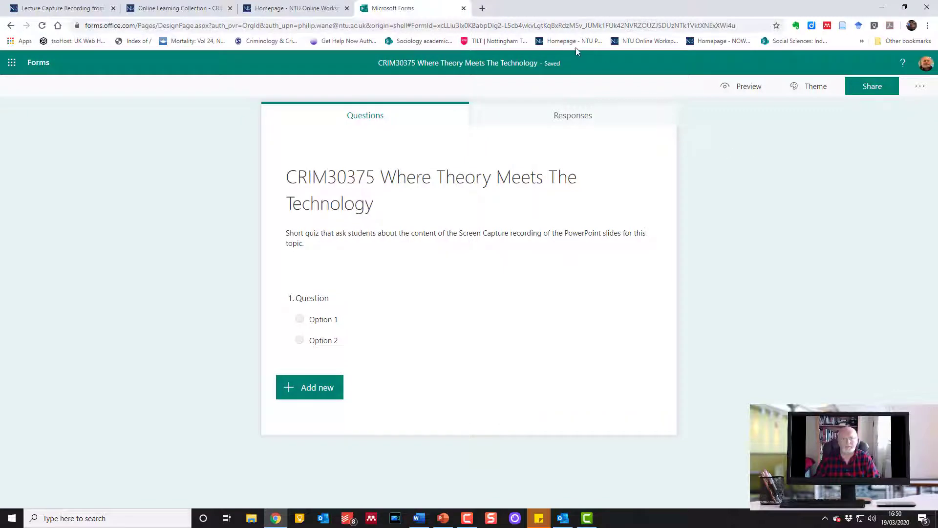
double_click(523, 6)
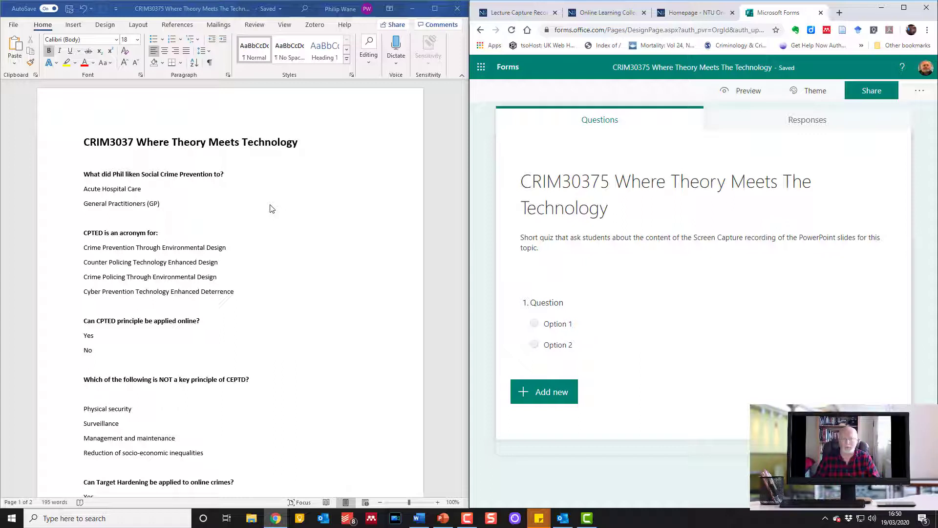
left_click(235, 209)
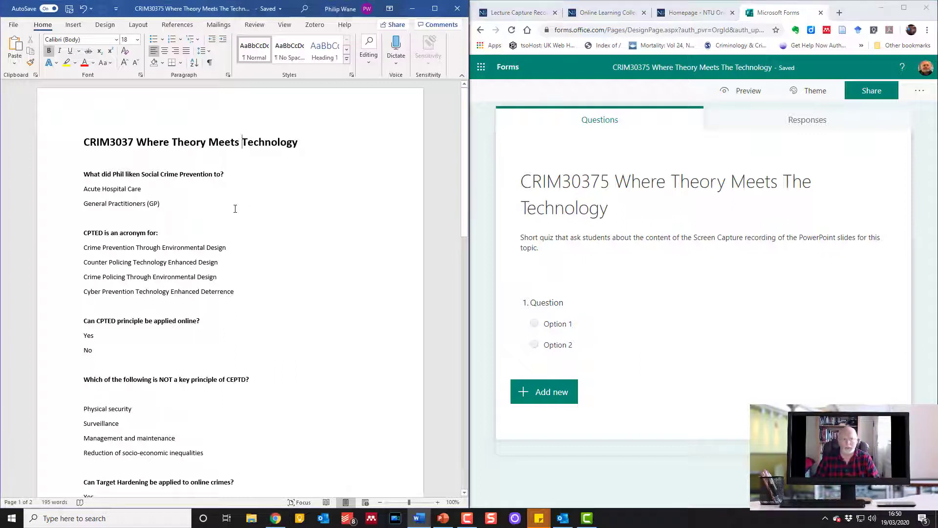
Replace question 1's placeholder title with the Social Crime Prevention question copied from the Word document
left_click(555, 304)
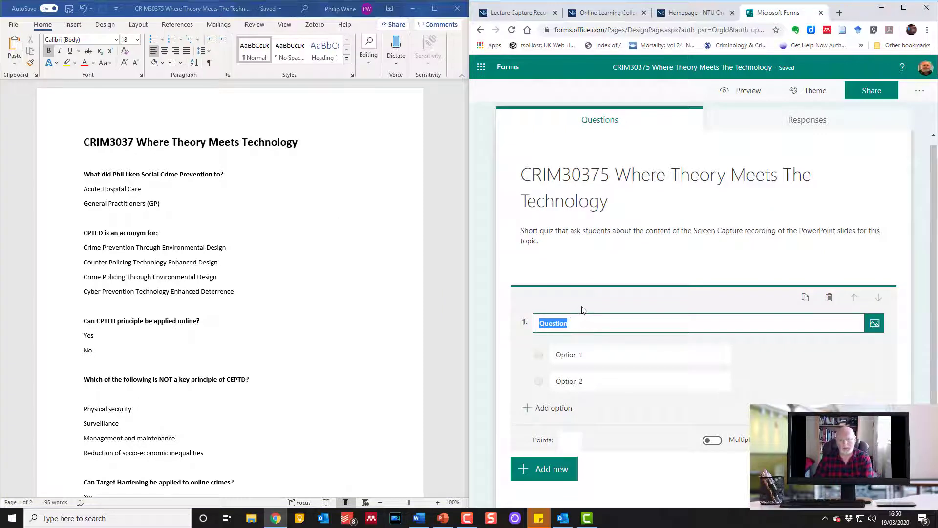
key("BackSpace")
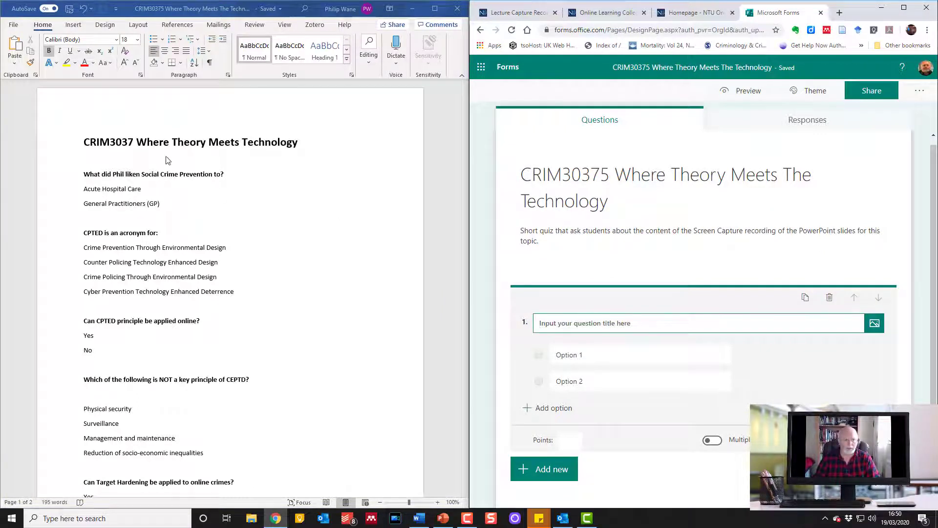
left_click(161, 174)
left_click_drag(102, 174, 225, 173)
key("ctrl+c")
left_click(560, 324)
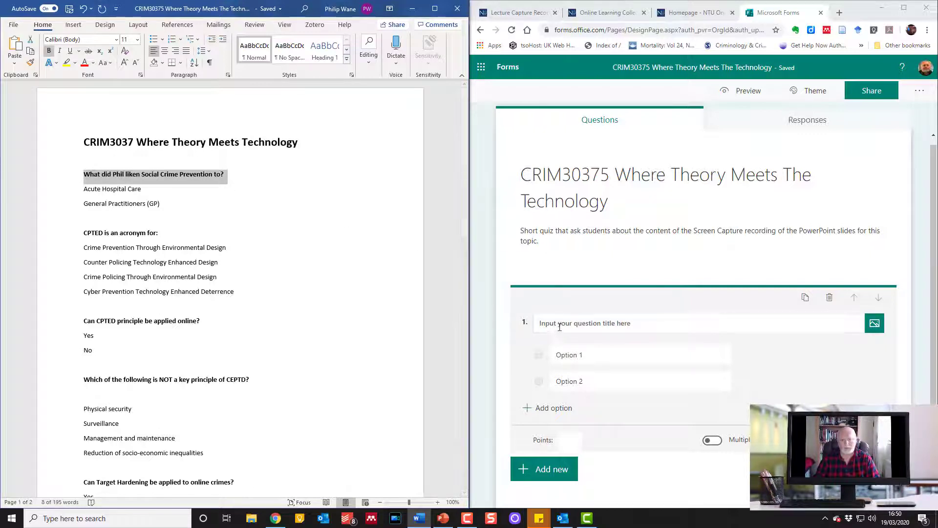
key("ctrl+v")
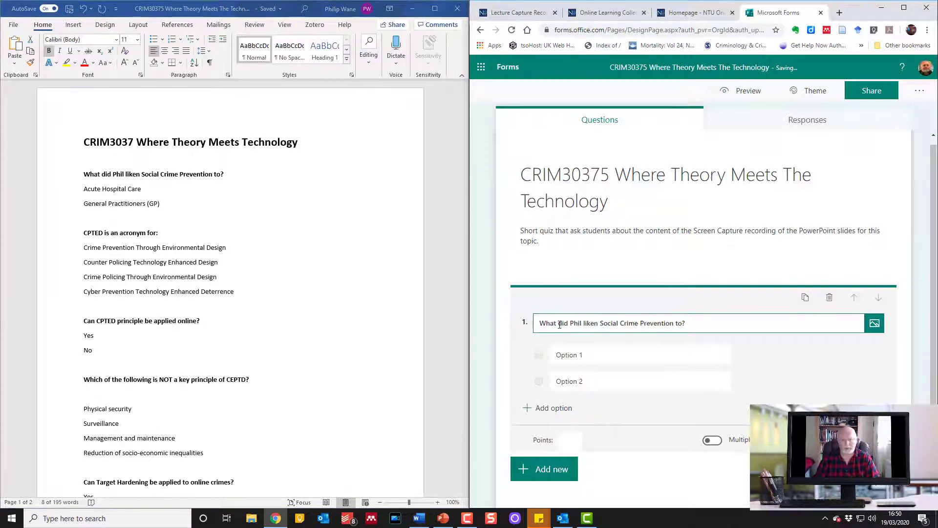
Copy "Acute Hospital Care" from the Word document into the first answer option of question 1
key("alt+Tab")
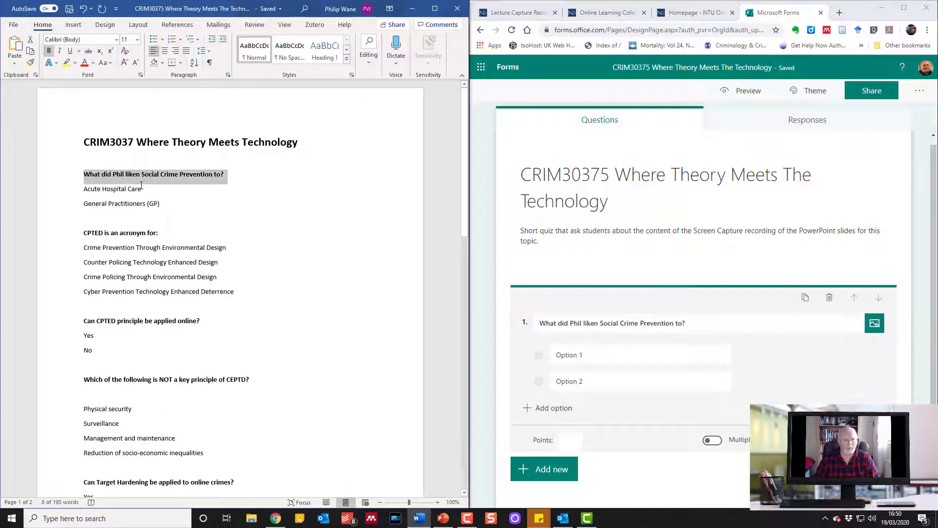
left_click_drag(148, 191, 77, 192)
key("ctrl+c")
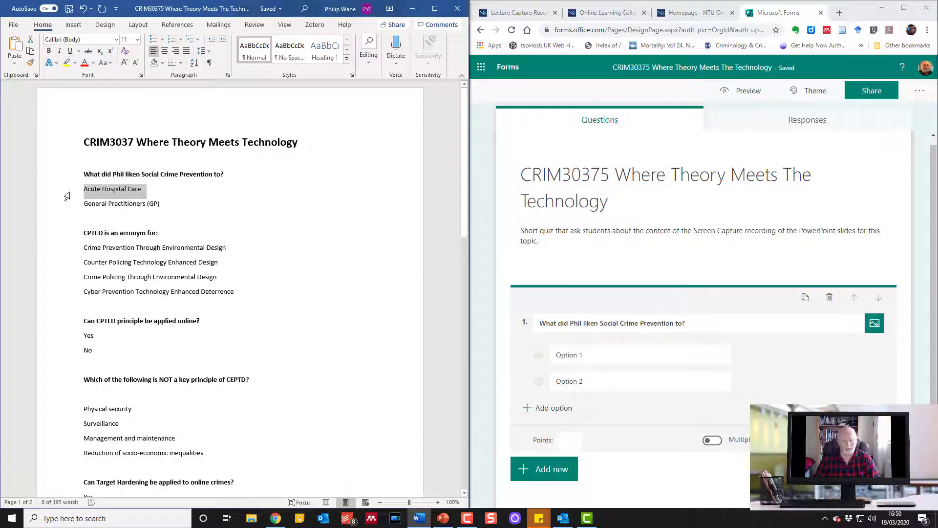
left_click(568, 356)
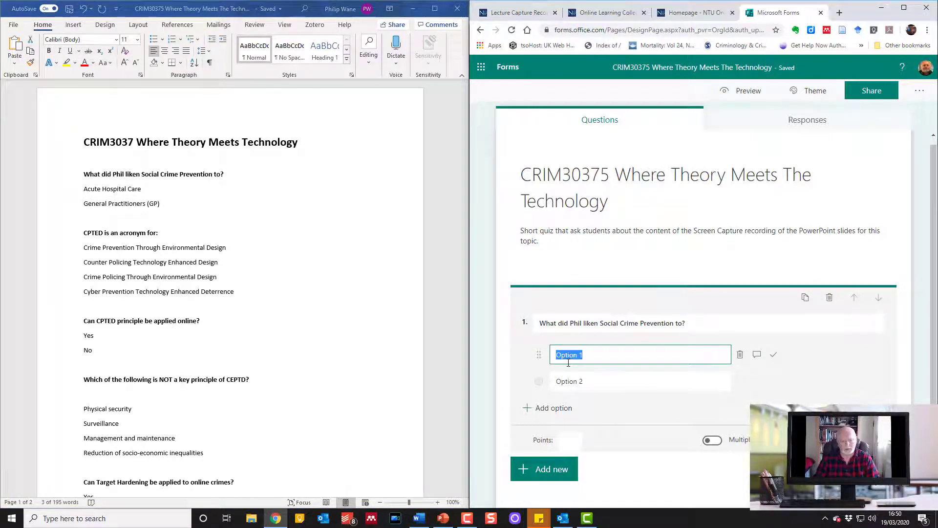
key("ctrl+v")
Copy "General Practitioners (GP)" from the Word document into question 1's second option and mark it as the correct answer
left_click_drag(173, 203, 84, 211)
key("ctrl+c")
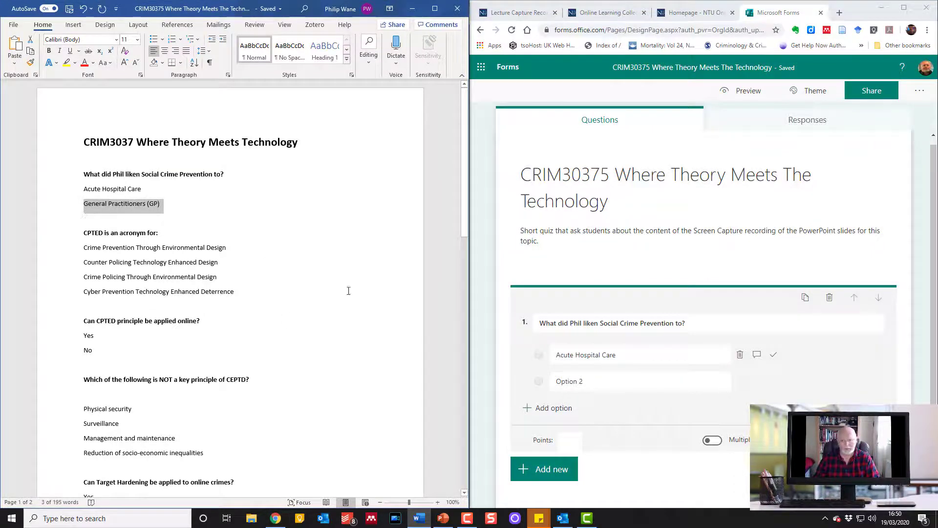
left_click(593, 382)
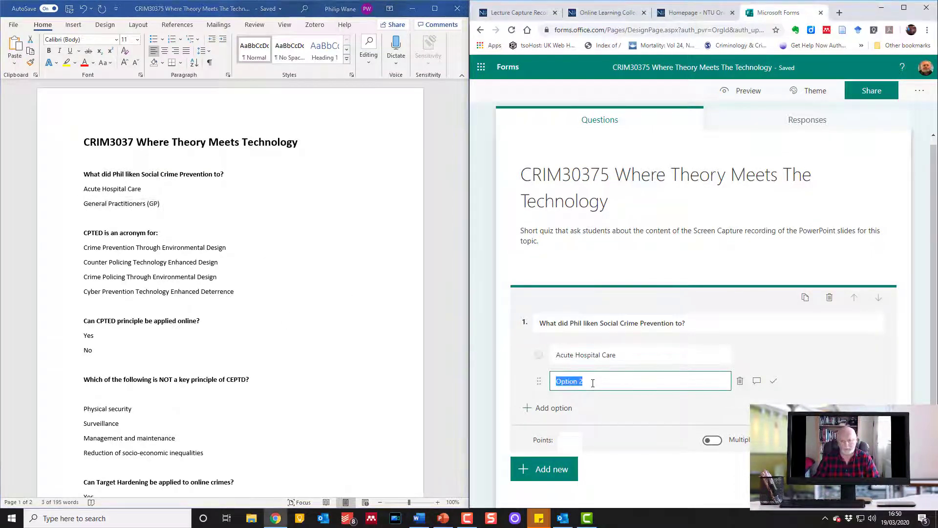
key("ctrl+v")
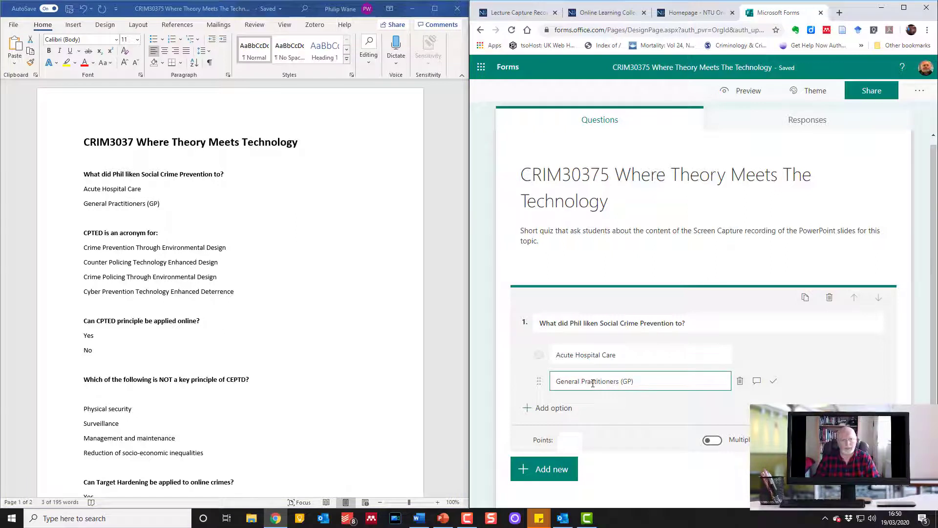
left_click(773, 382)
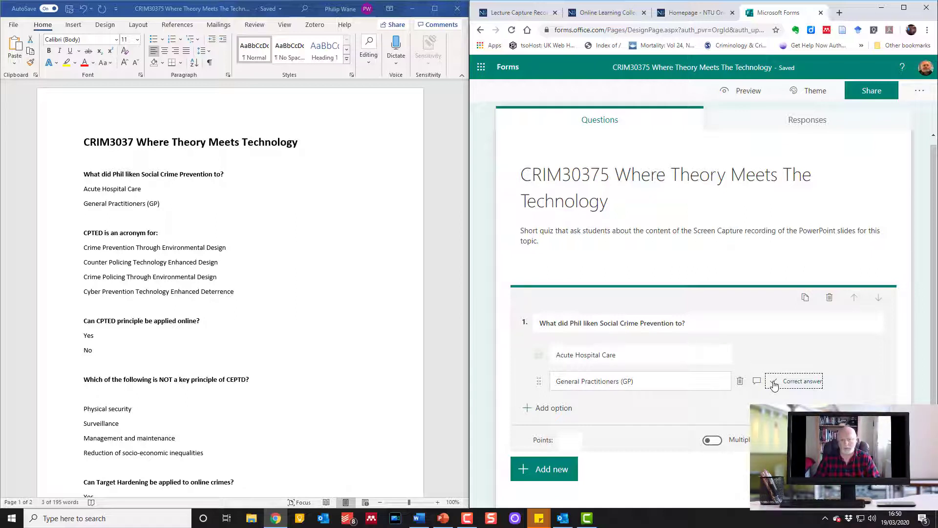
Add a second Choice question to the quiz below question 1
scroll(774, 385, "down", 1)
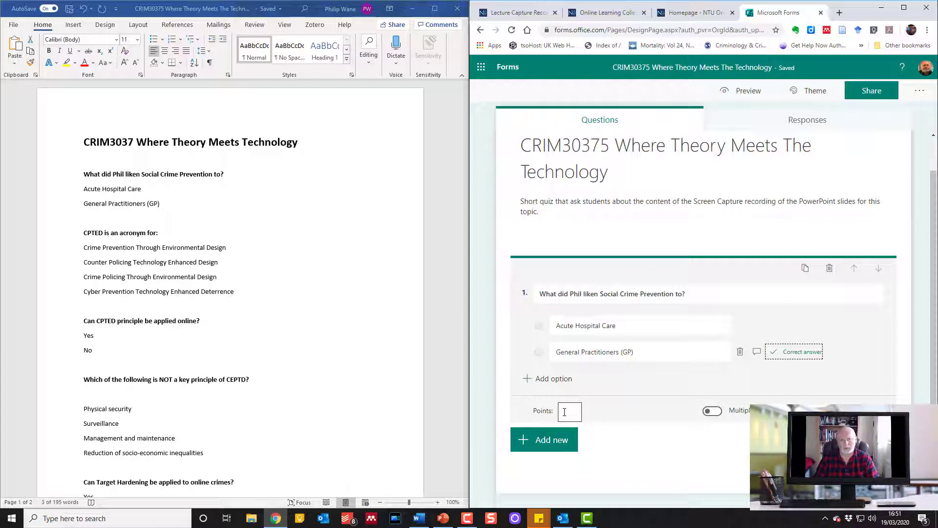
left_click(550, 442)
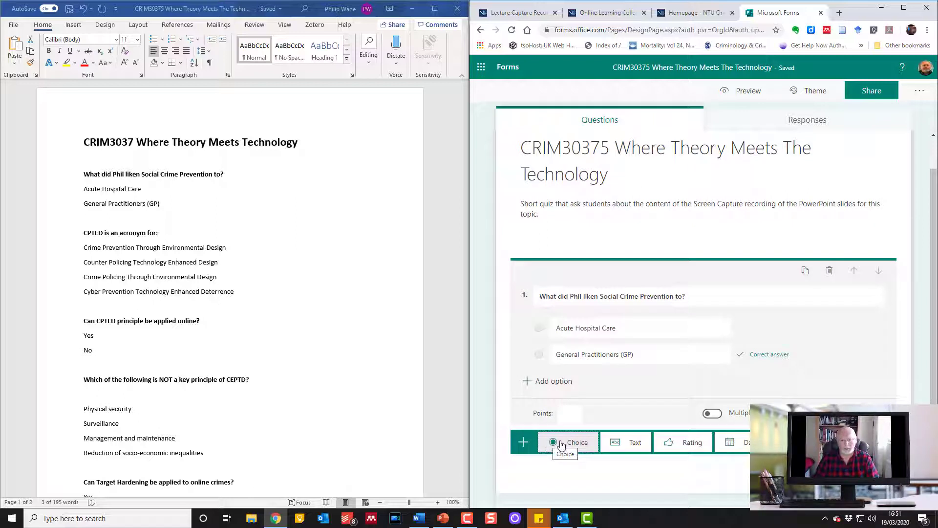
left_click(557, 443)
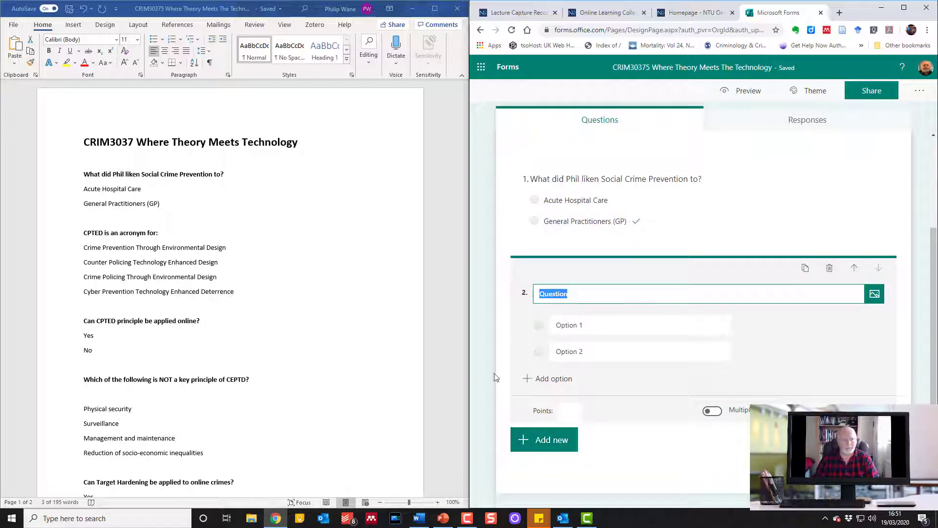
Replace question 2's placeholder title with "CPTED is an acronym for" copied from the Word document
left_click(97, 229)
left_click_drag(85, 235, 161, 235)
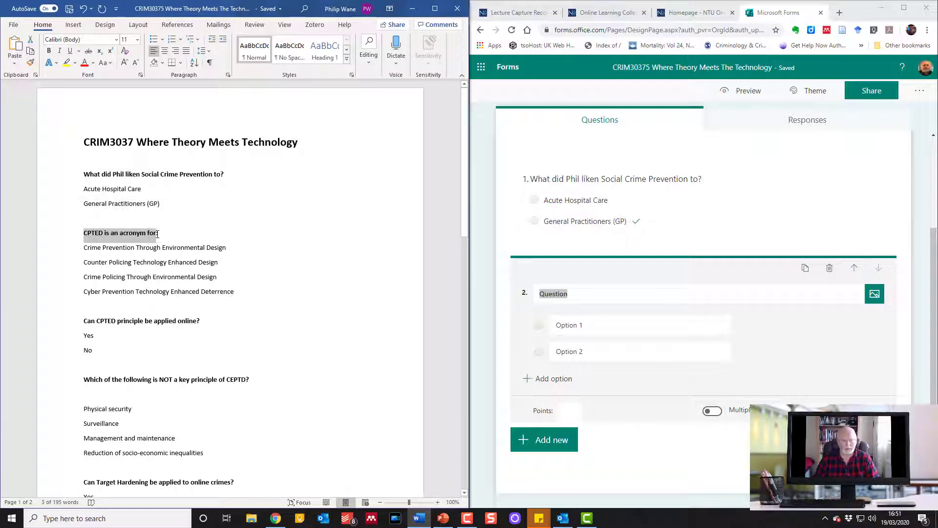
key("ctrl+c")
left_click(588, 295)
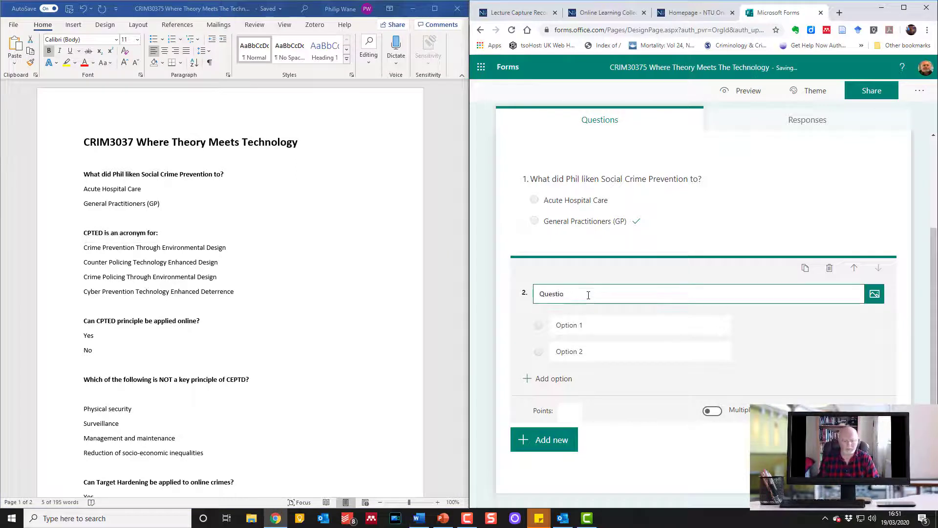
key("BackSpace")
key("BackSpace")
key("BackSpace")
key("BackSpace")
key("BackSpace")
key("BackSpace")
key("BackSpace")
key("BackSpace")
key("ctrl+v")
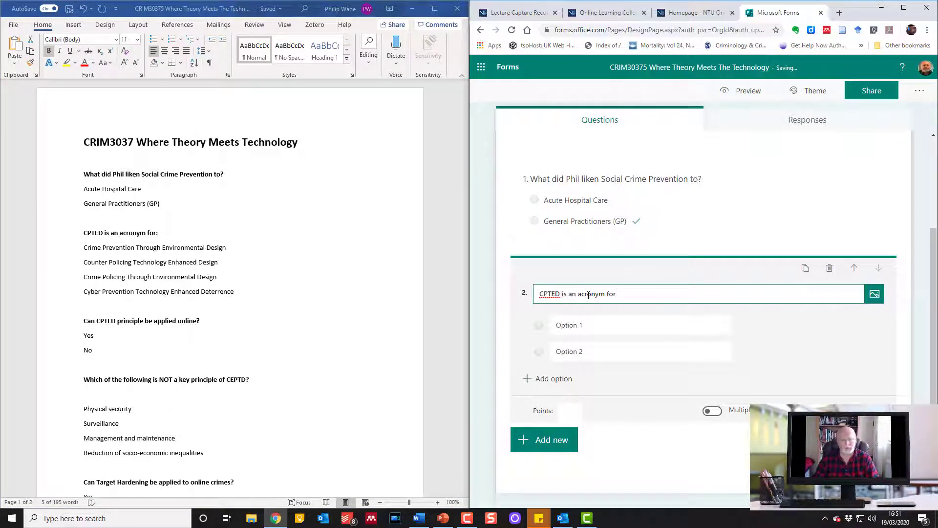
Copy "Crime Prevention Through Environmental Design" from the Word document into question 2's first answer option
left_click(227, 230)
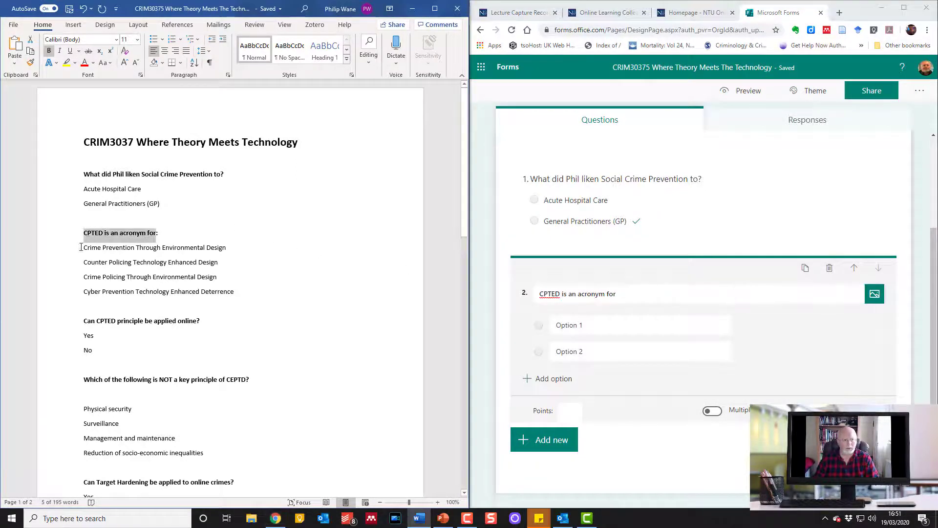
left_click_drag(81, 247, 221, 253)
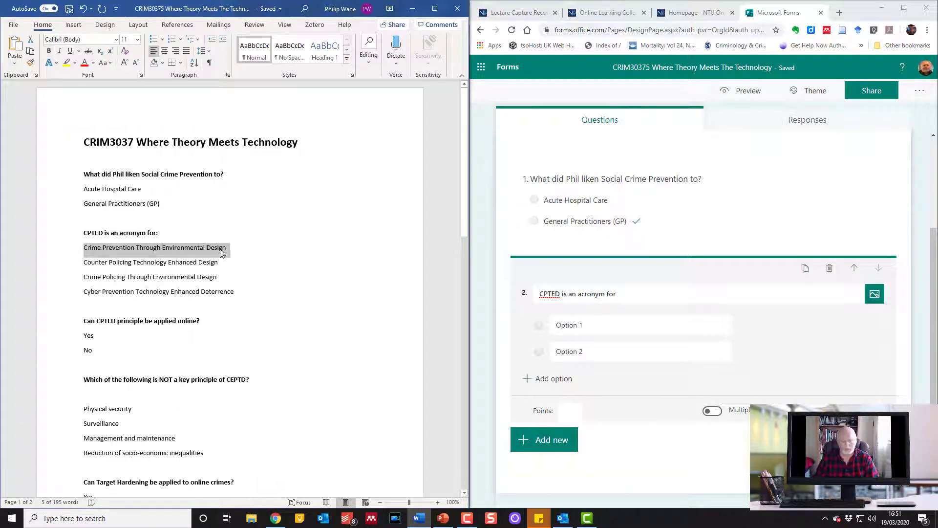
left_click(566, 328)
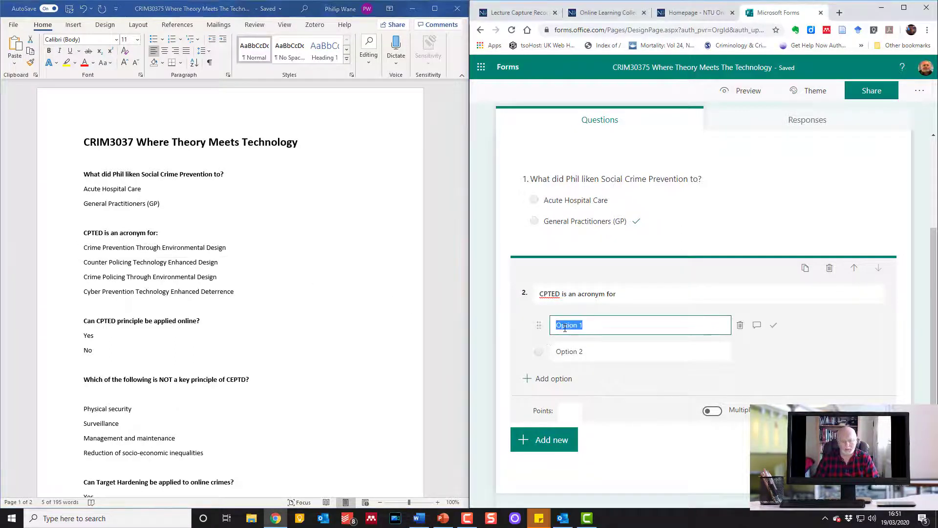
key("ctrl+v")
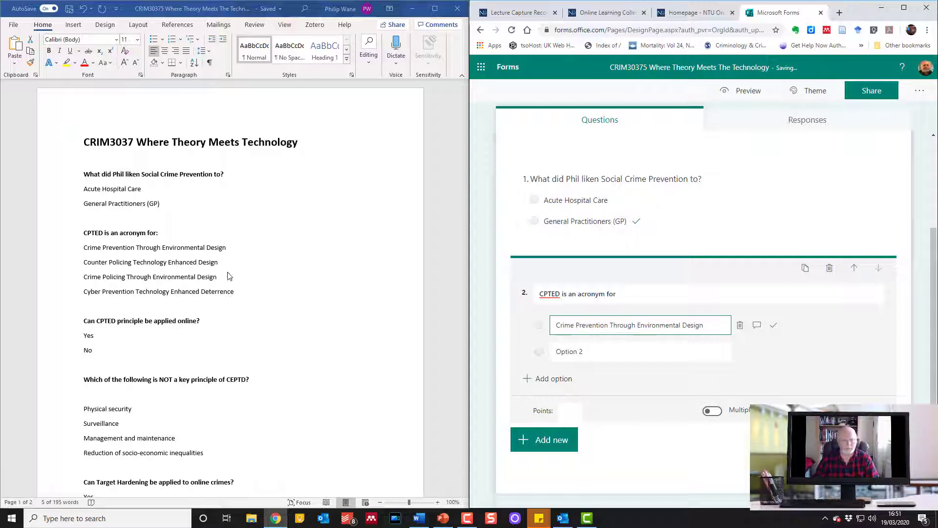
Copy "Counter Policing Technology Enhanced Design" from the Word document into question 2's second answer option
left_click(102, 260)
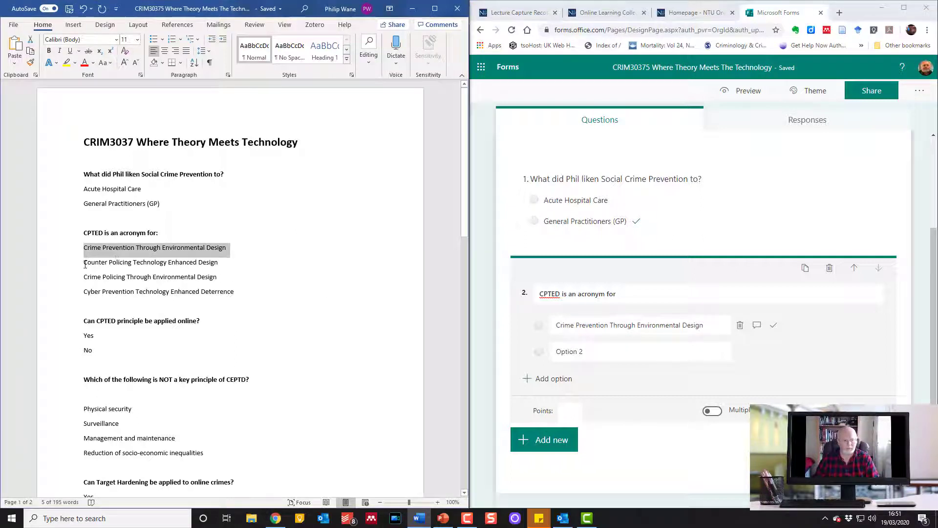
left_click_drag(91, 266, 228, 260)
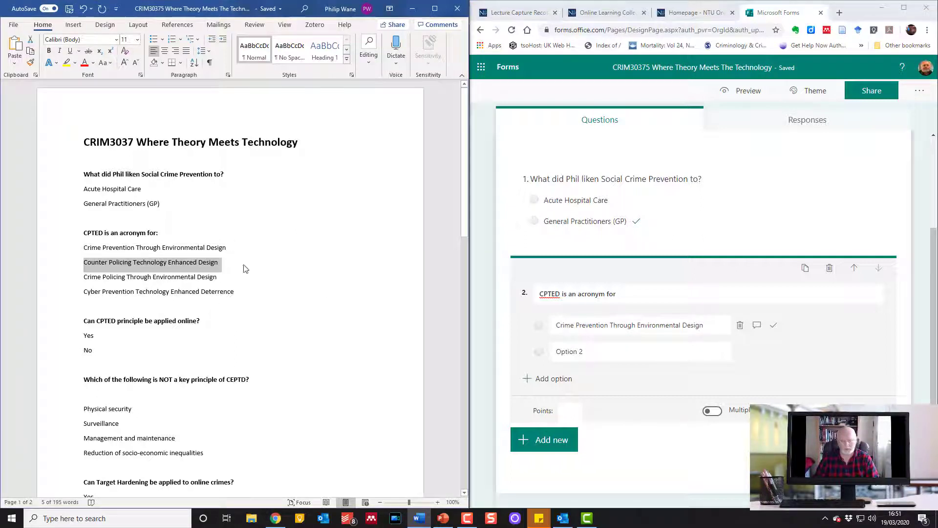
left_click(564, 356)
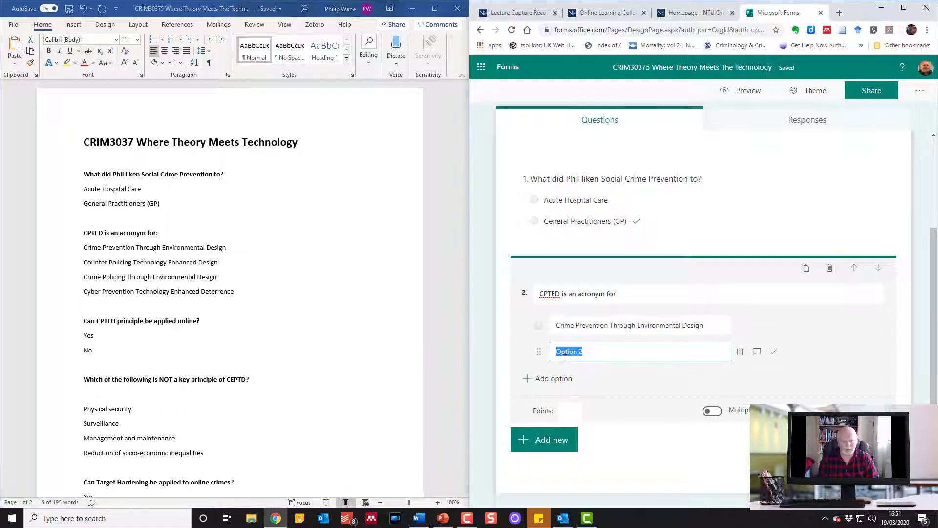
key("BackSpace")
key("ctrl+v")
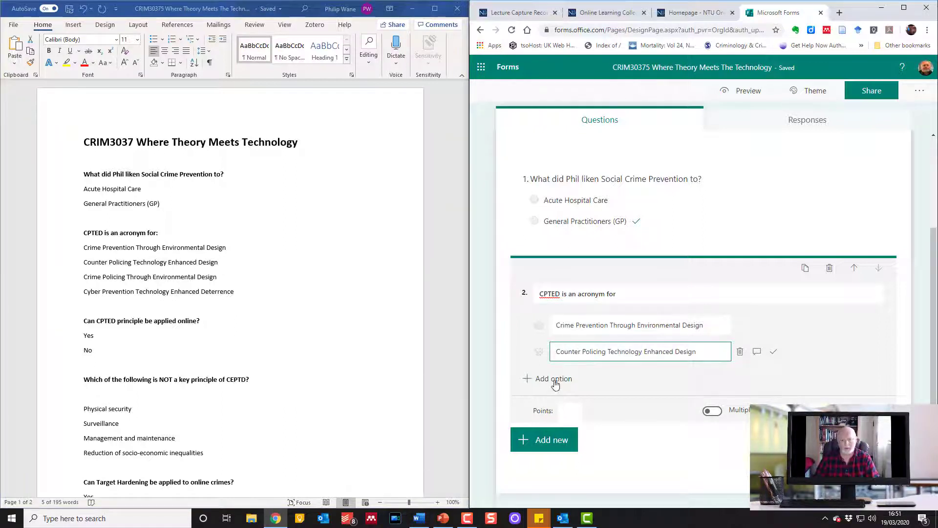
Add a third option to question 2 and fill it with "Crime Policing Through Environmental Design" from the Word document
left_click(553, 379)
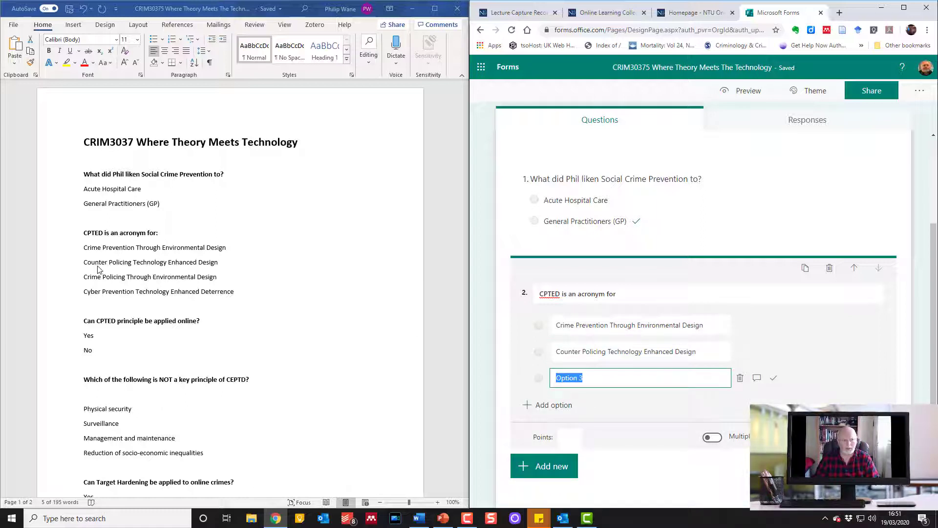
left_click_drag(81, 280, 127, 285)
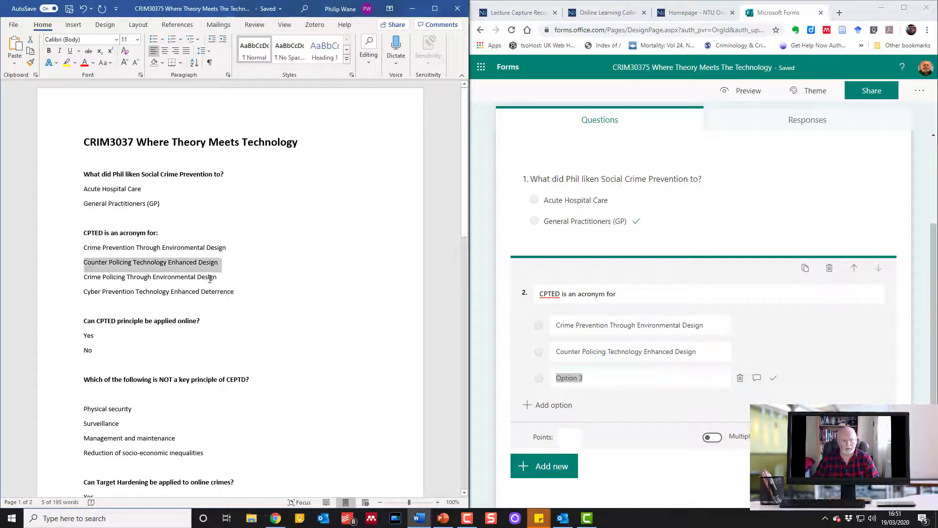
left_click_drag(218, 278, 84, 280)
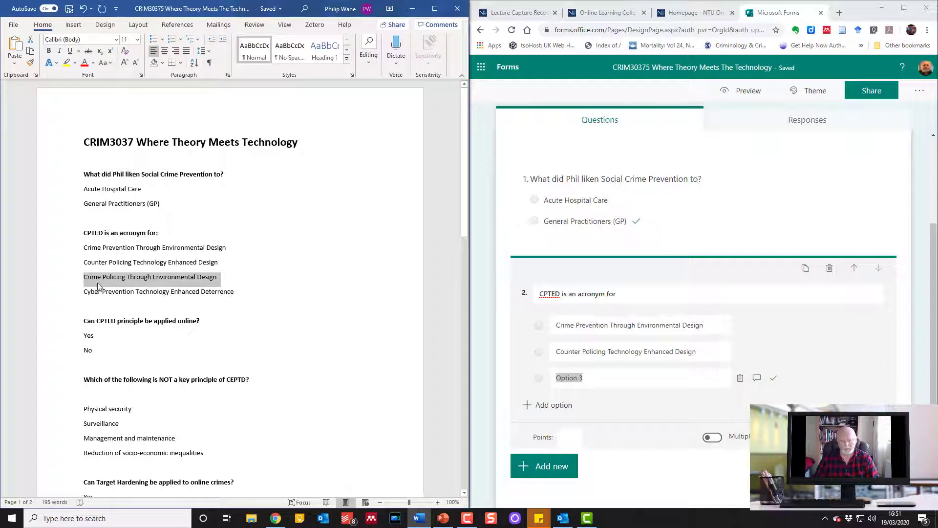
left_click(594, 381)
key("BackSpace")
key("BackSpace")
key("BackSpace")
key("BackSpace")
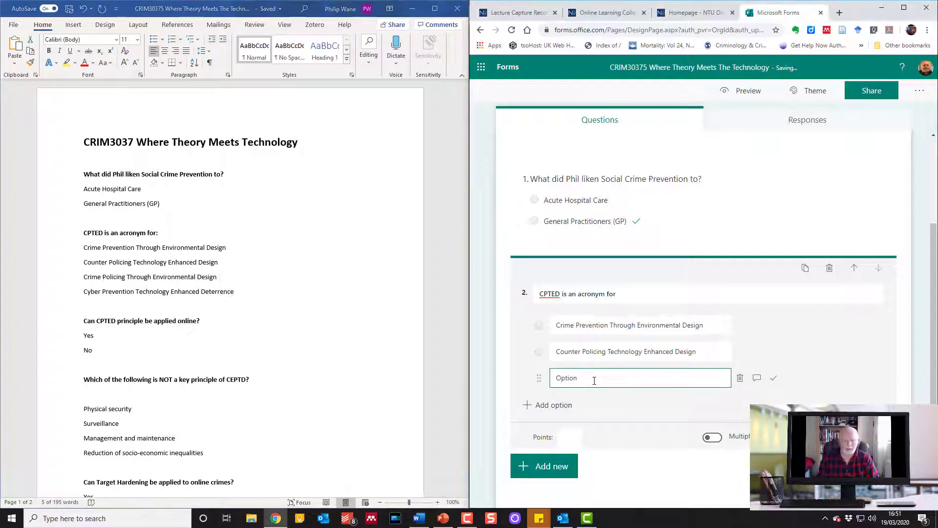
key("BackSpace")
key("BackSpace")
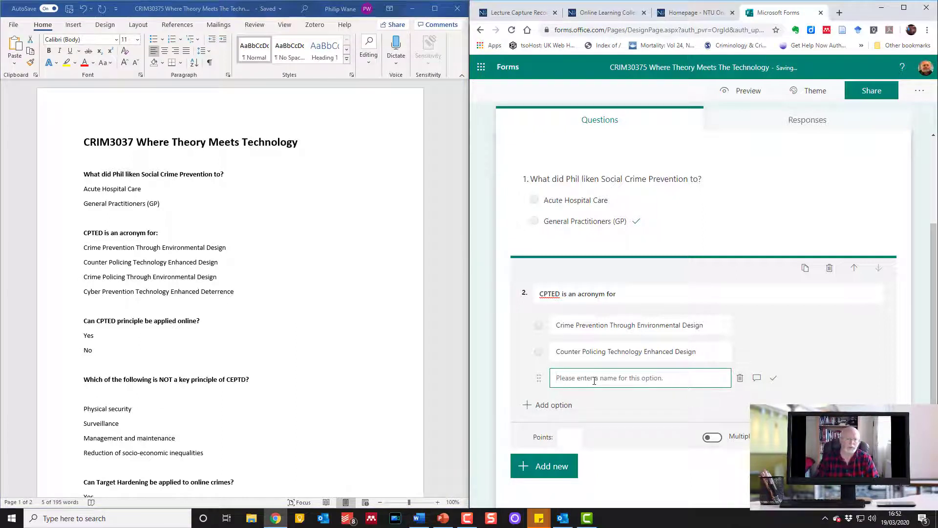
key("ctrl+v")
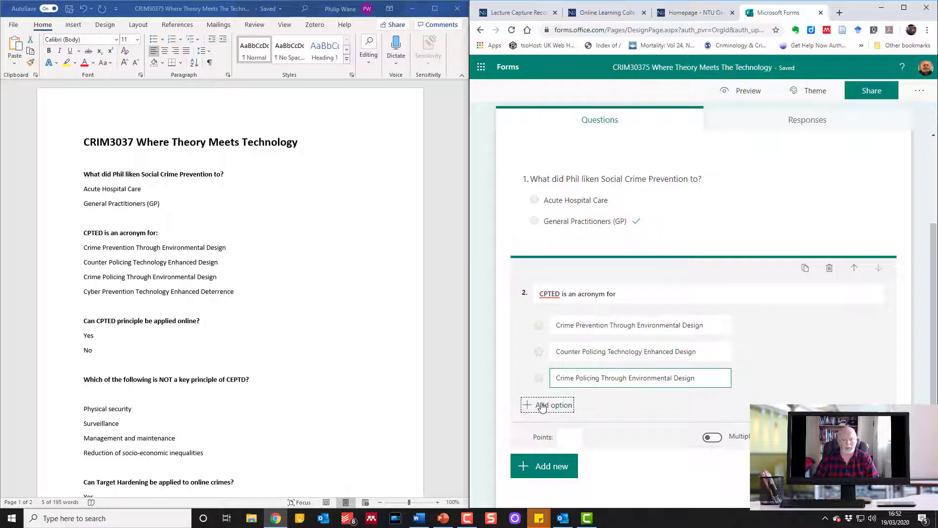
Add a fourth option to question 2 and fill it with "Cyber Prevention Technology Enhanced Deterrence" from the Word document
left_click(547, 405)
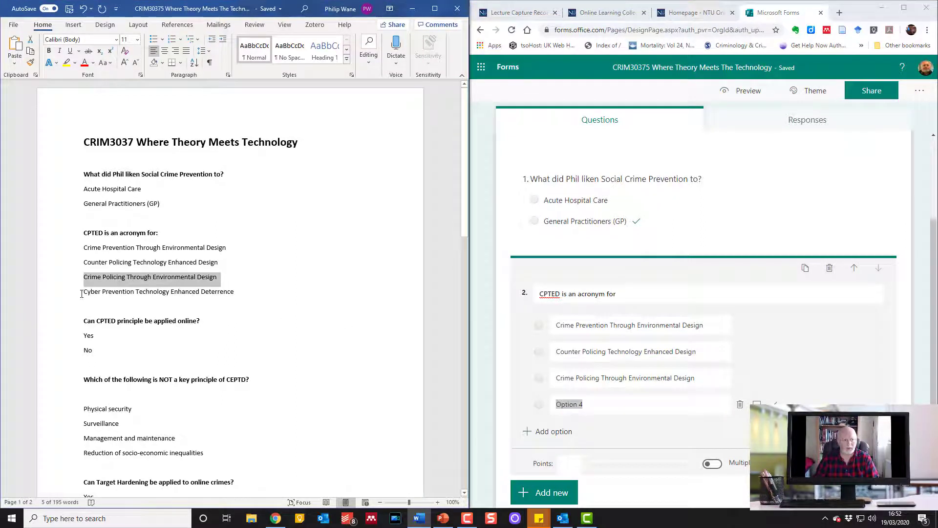
left_click_drag(80, 291, 247, 297)
key("ctrl+c")
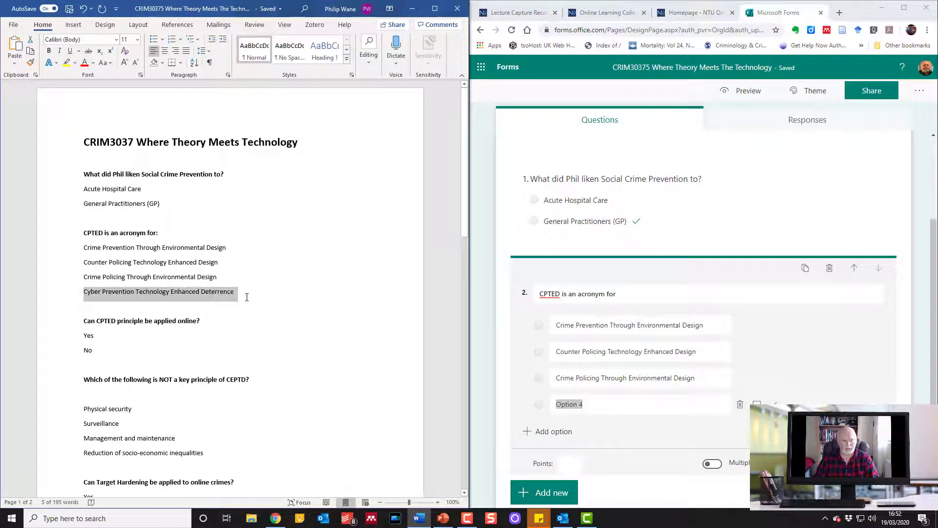
left_click(600, 408)
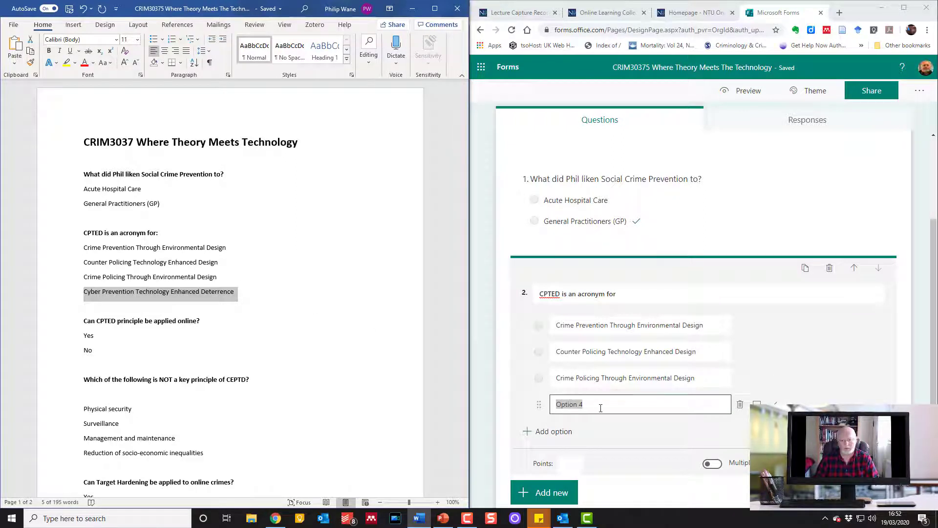
left_click_drag(600, 408, 555, 410)
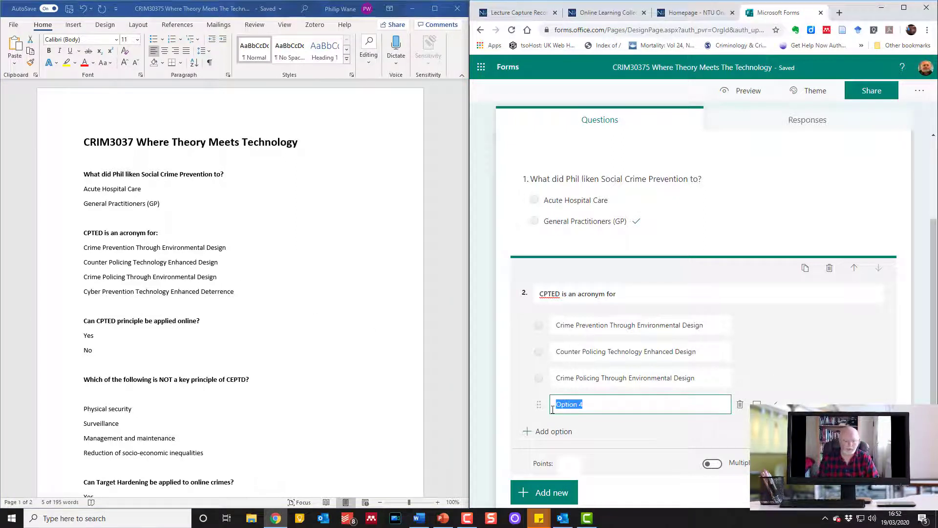
key("BackSpace")
key("ctrl+v")
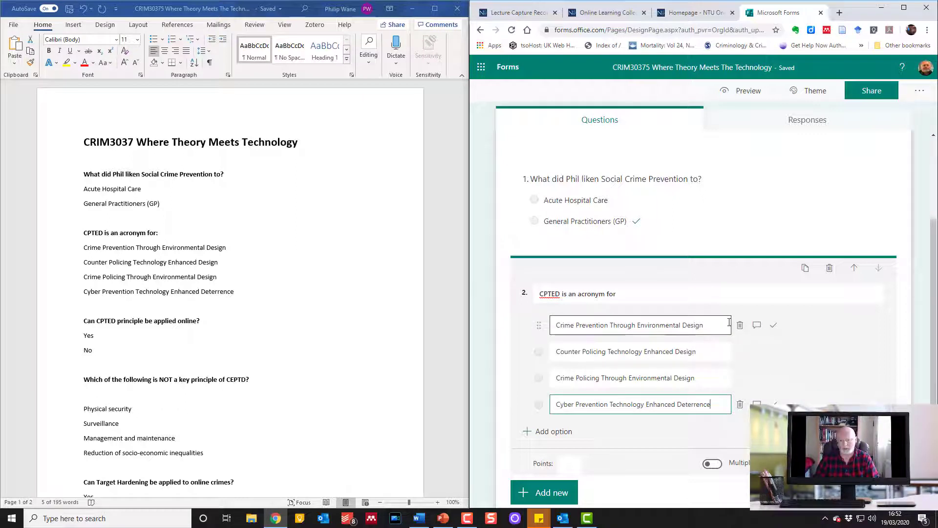
Mark "Crime Prevention Through Environmental Design" as question 2's correct answer and start adding another question
left_click(772, 329)
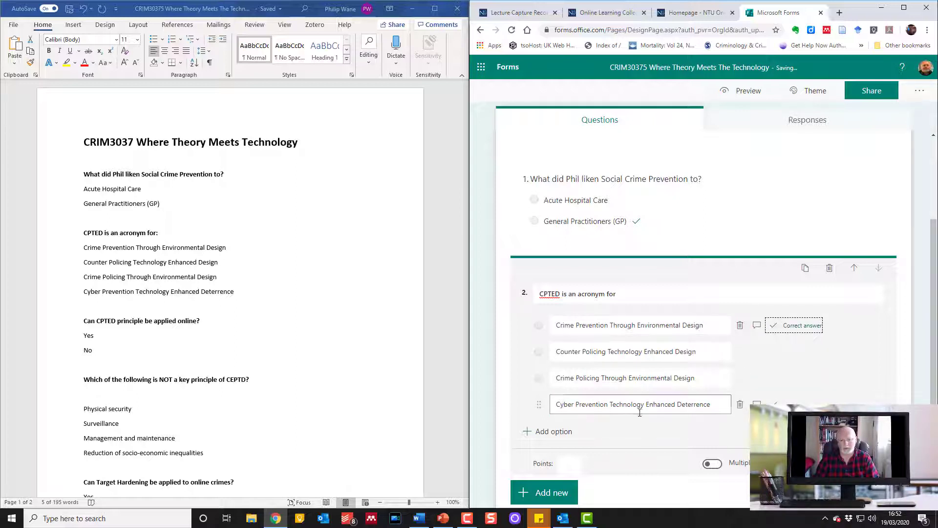
scroll(615, 420, "down", 1)
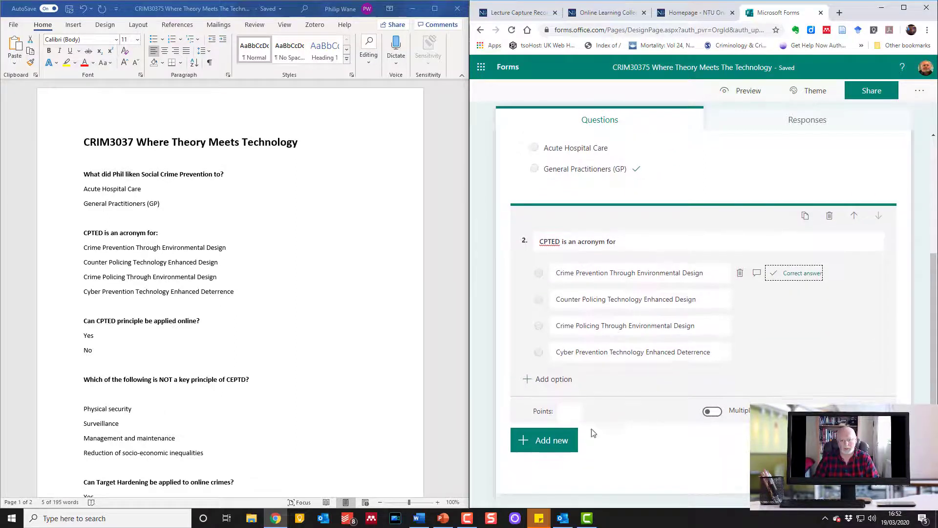
left_click(561, 440)
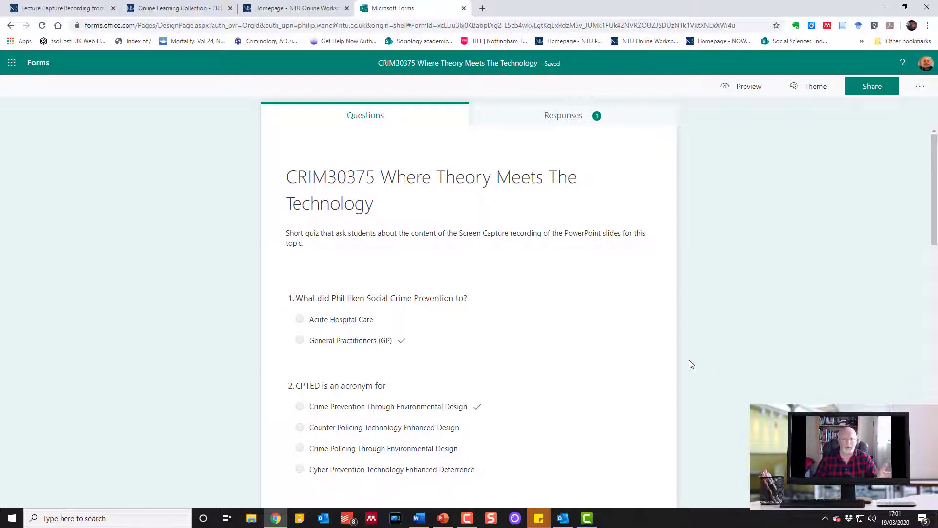
Review all the quiz questions and their marked correct answers down to question 10
scroll(692, 364, "down", 4)
scroll(690, 363, "down", 4)
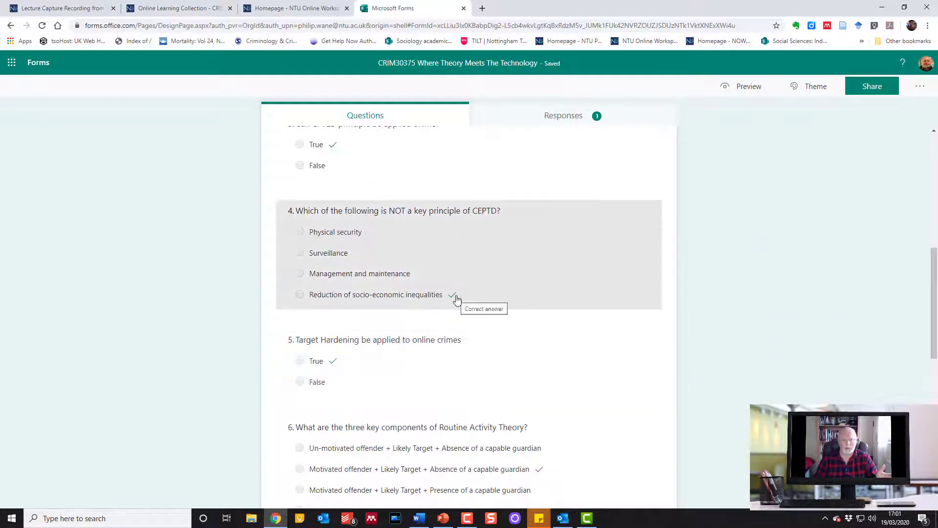
scroll(457, 299, "down", 7)
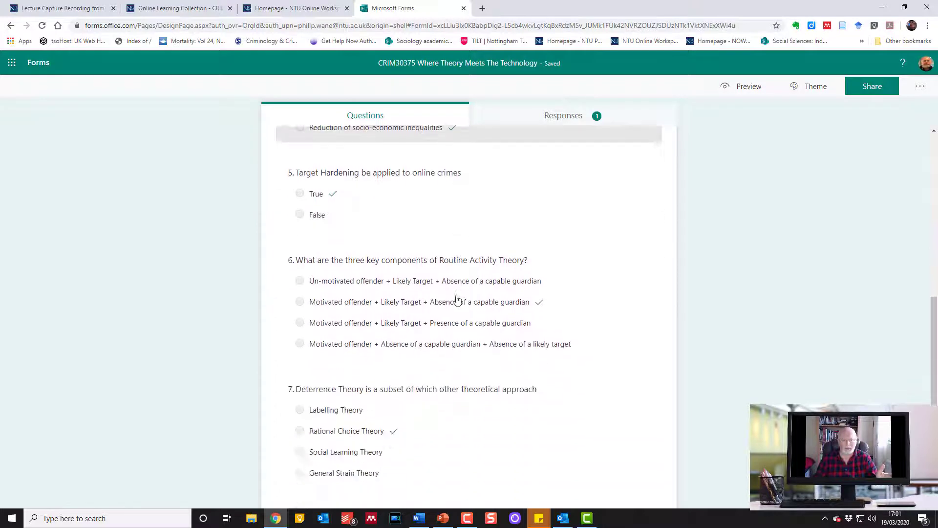
scroll(457, 299, "down", 2)
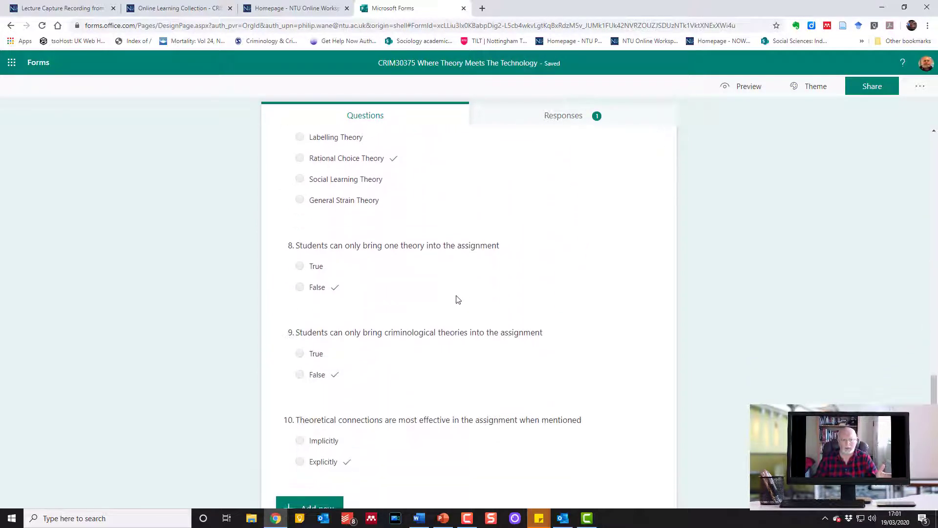
scroll(457, 299, "down", 1)
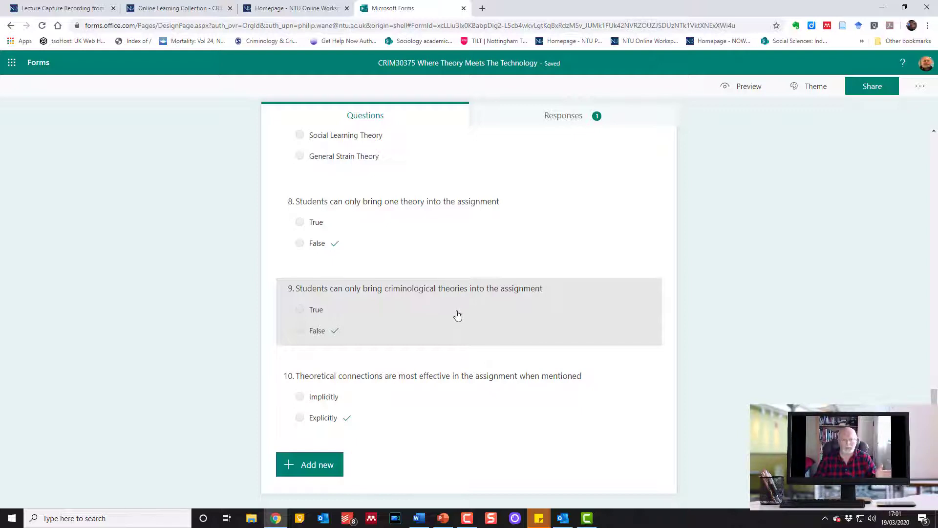
scroll(456, 315, "up", 2)
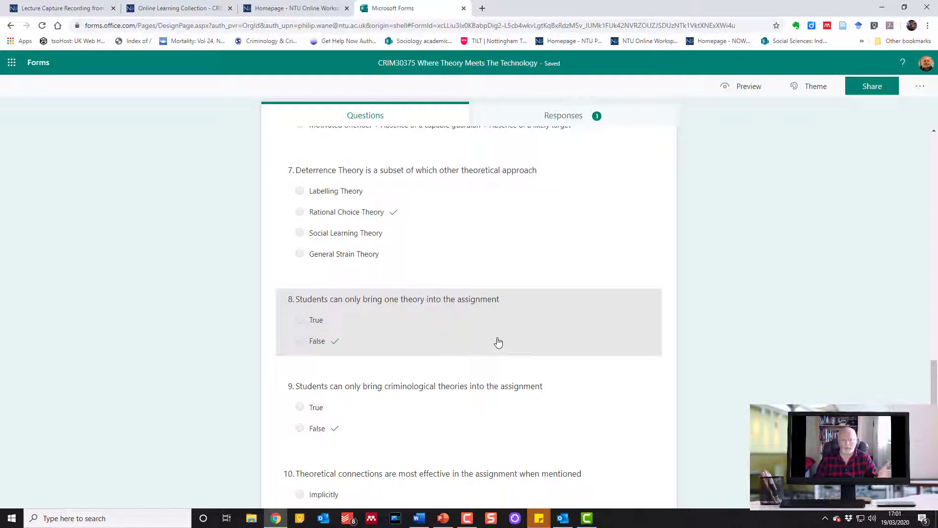
Add the message "This is false - we encourage the mention of more than one theory - see screen cast." to question 8's False option
left_click(524, 346)
scroll(540, 353, "down", 2)
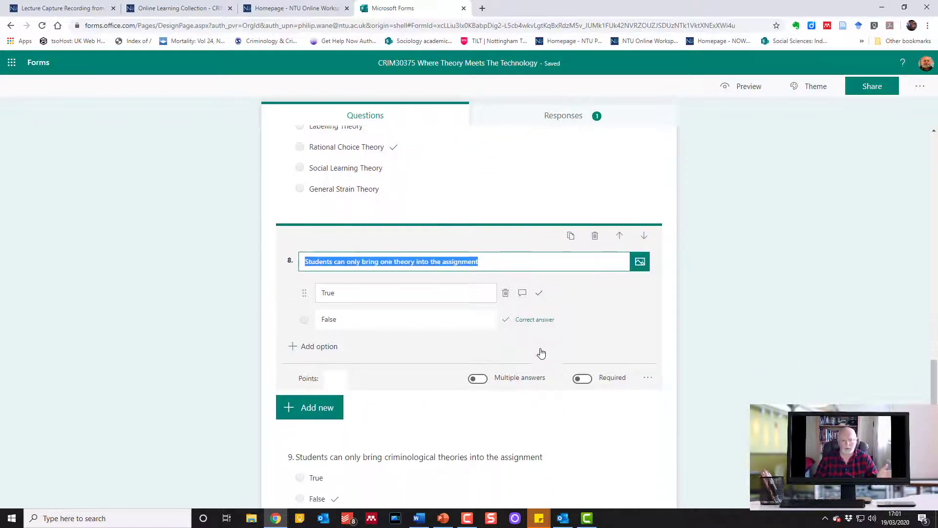
mouse_move(522, 288)
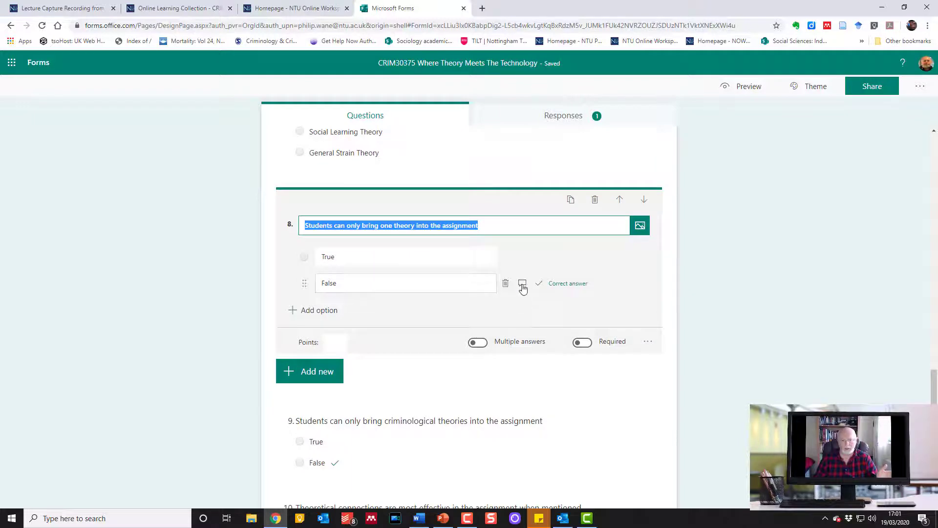
left_click(522, 285)
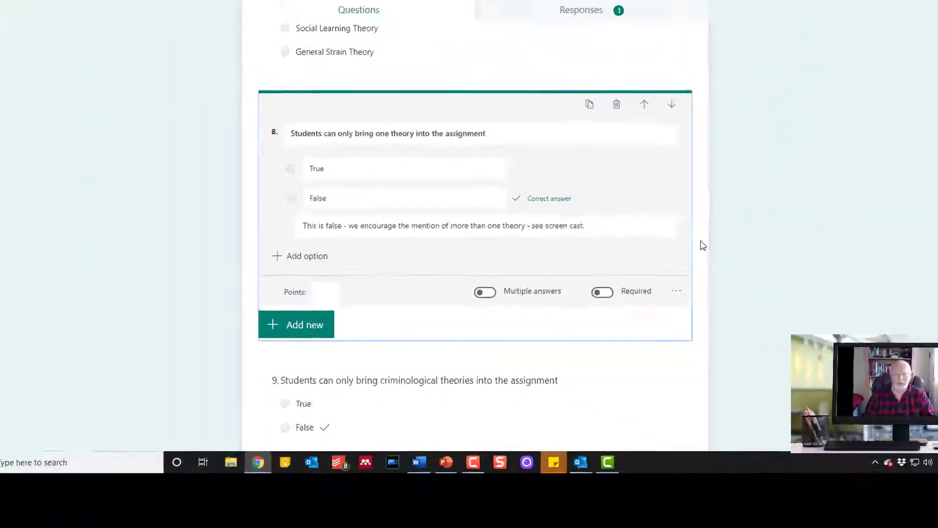
Look through the answered quiz in its respondent view down to the end of the form
scroll(698, 260, "up", 12)
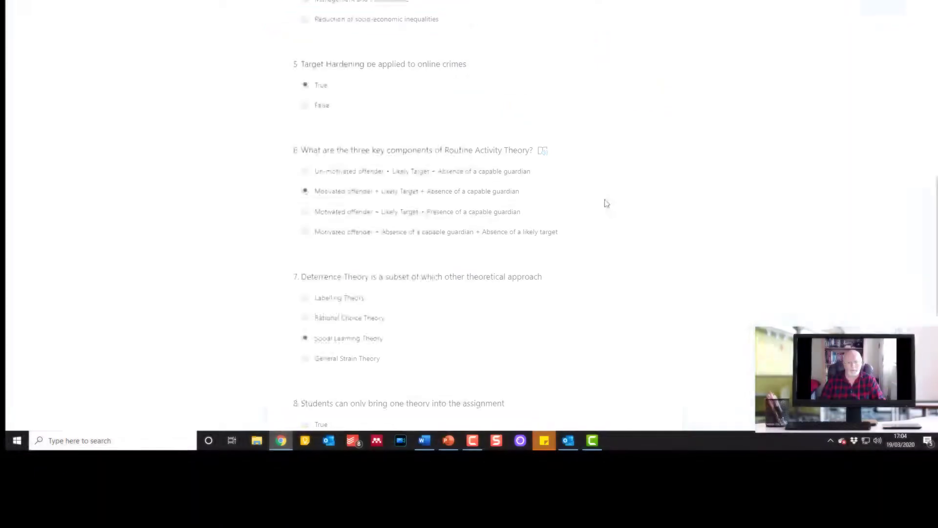
scroll(605, 203, "down", 5)
scroll(604, 208, "down", 2)
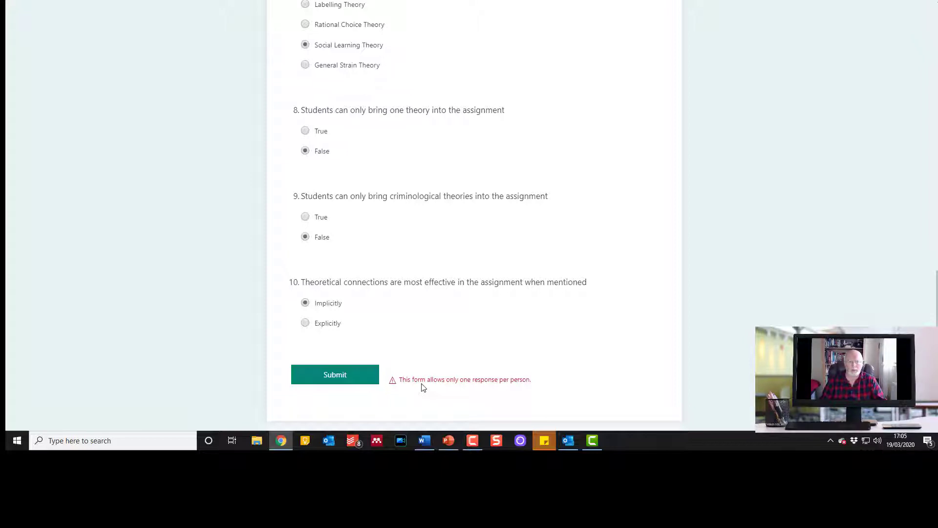
Leave the respondent view and return to the quiz editor
scroll(641, 272, "up", 6)
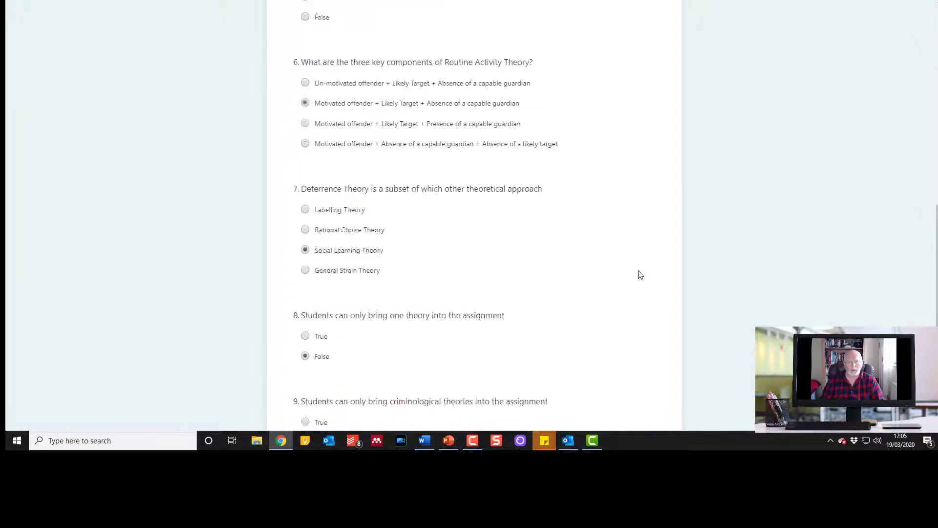
scroll(640, 255, "up", 13)
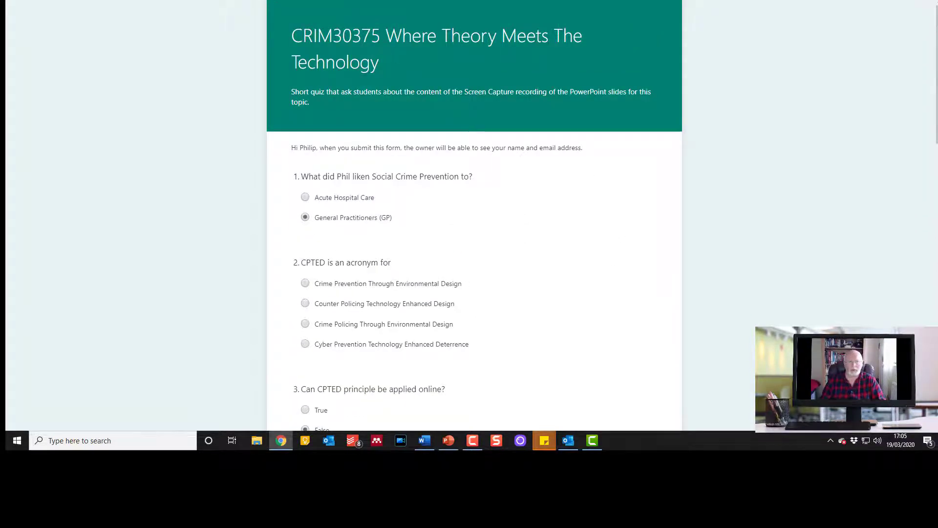
left_click(342, 0)
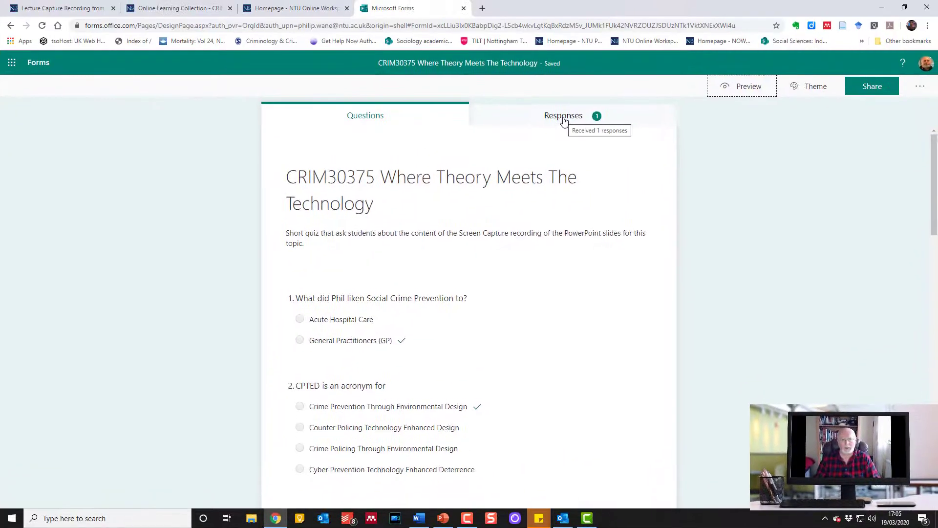
Open the quiz's response summary and look through the results for each question
left_click(564, 120)
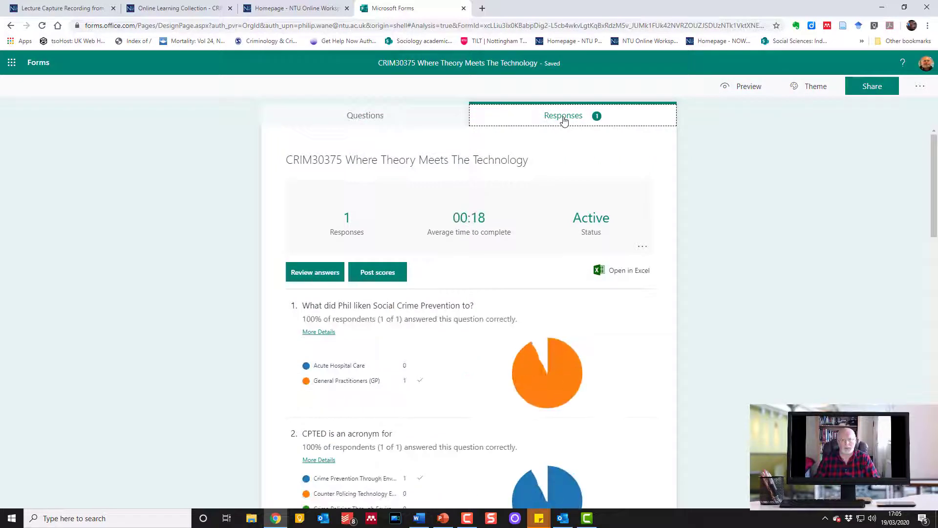
scroll(696, 292, "down", 3)
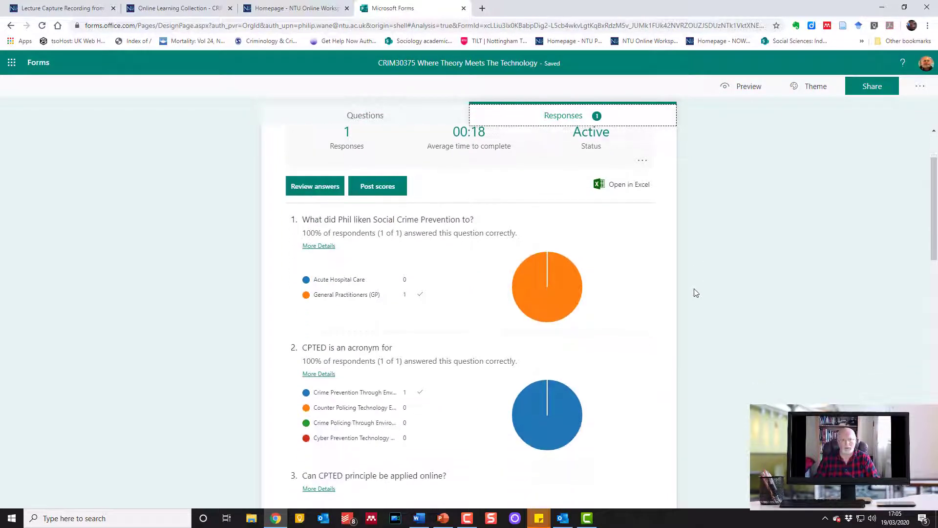
scroll(597, 397, "down", 5)
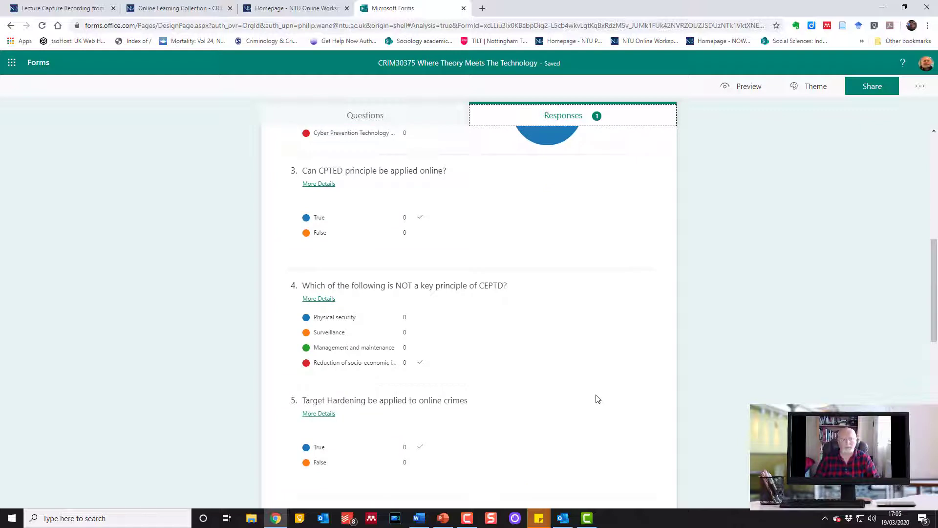
scroll(598, 397, "down", 5)
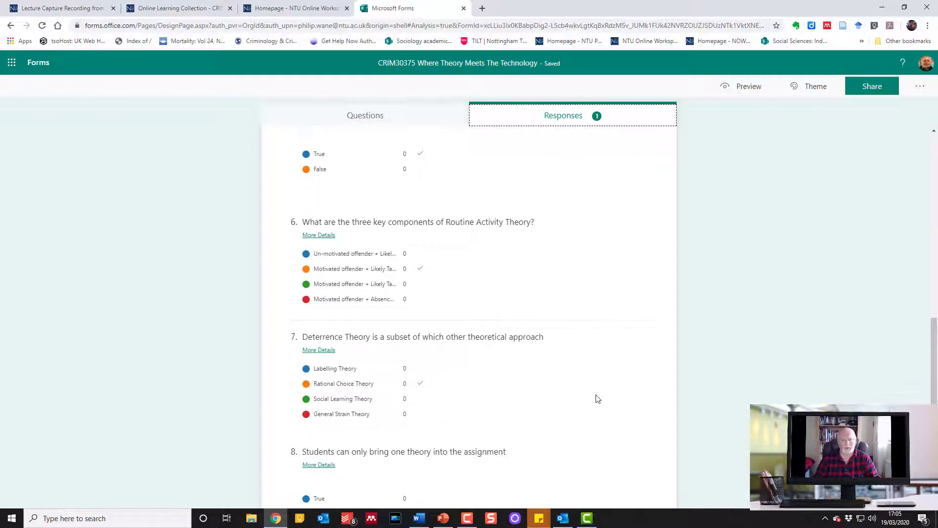
scroll(597, 399, "down", 4)
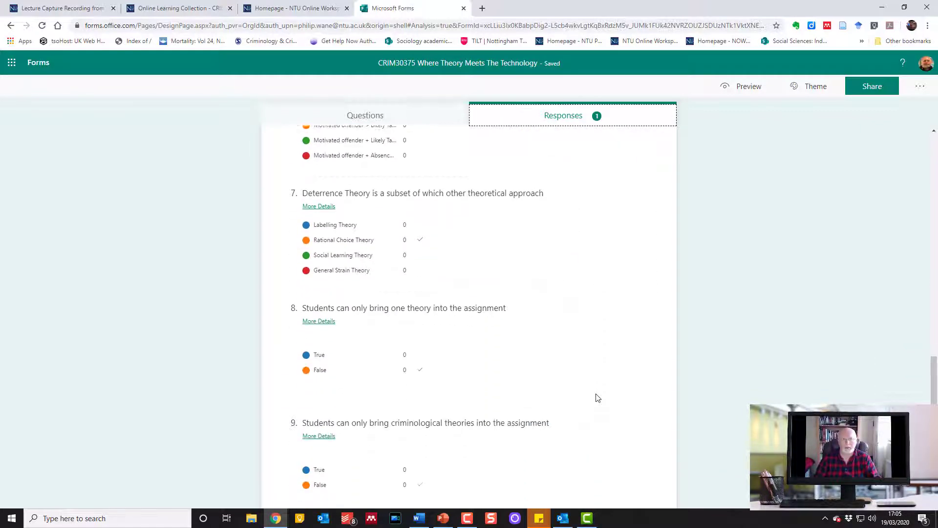
scroll(598, 398, "up", 5)
scroll(598, 398, "up", 5)
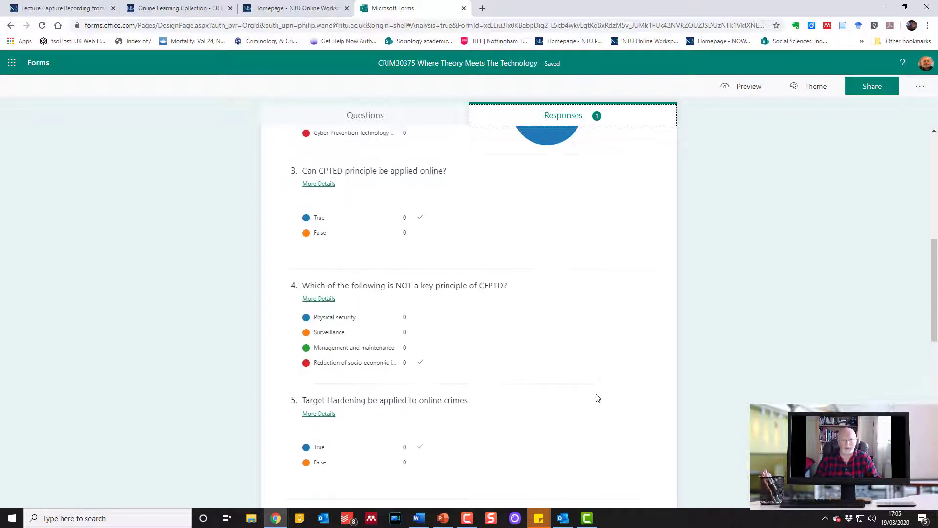
scroll(597, 396, "up", 4)
scroll(601, 251, "up", 3)
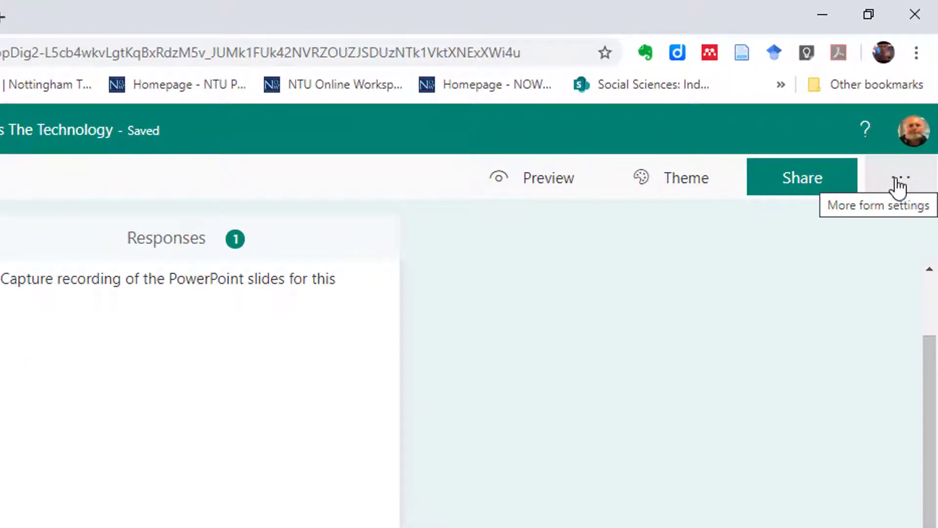
In the form settings, enable email receipts for respondents and email notification of each response, and turn off one response per person
left_click(898, 186)
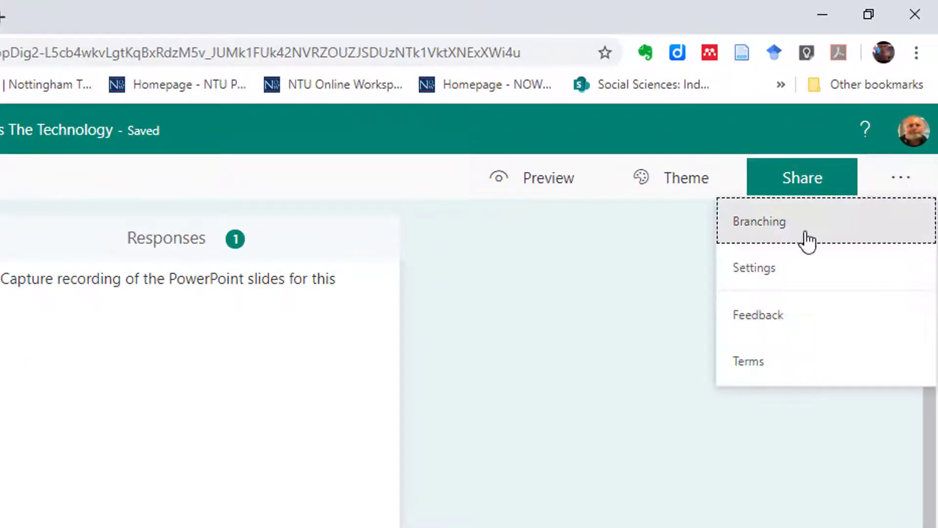
left_click(761, 289)
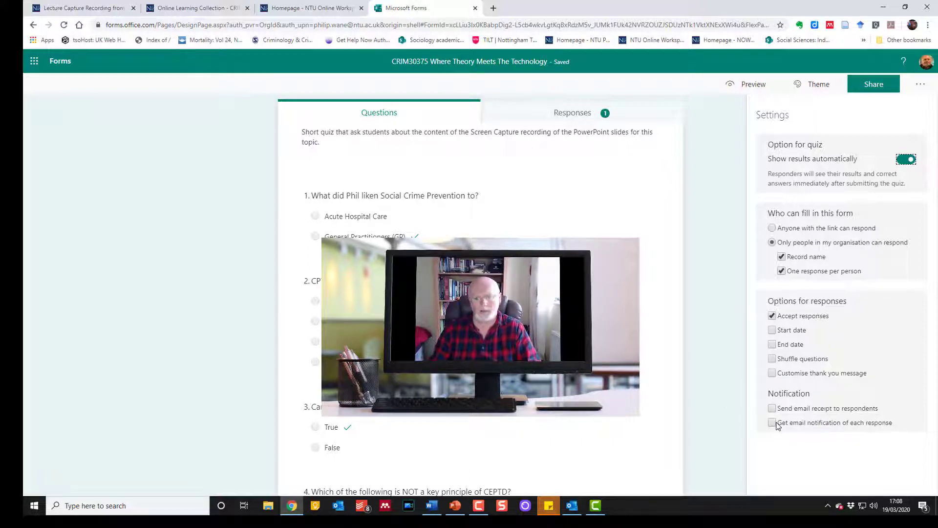
left_click(773, 409)
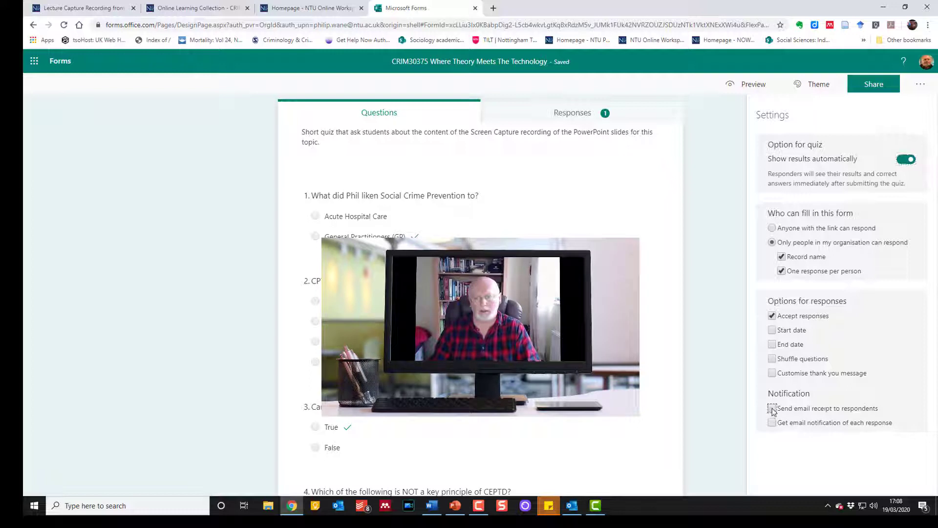
left_click(773, 422)
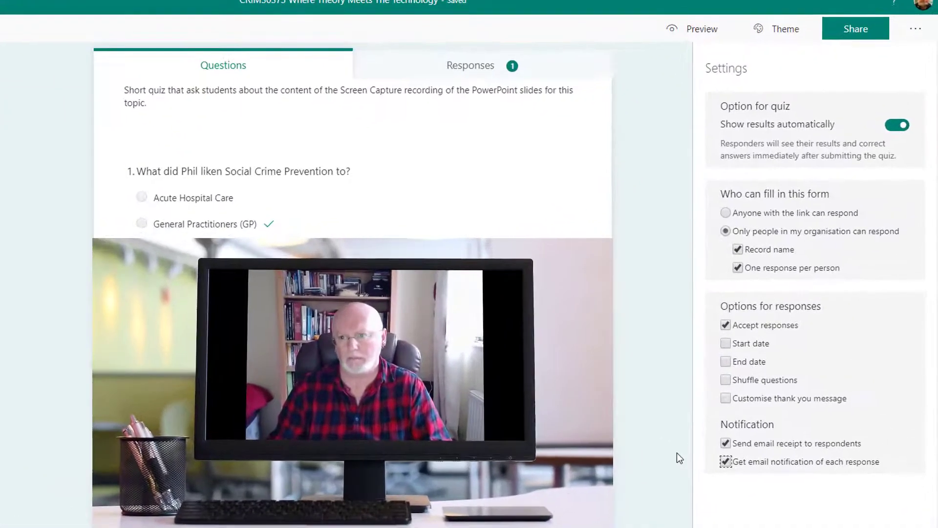
scroll(734, 416, "up", 2)
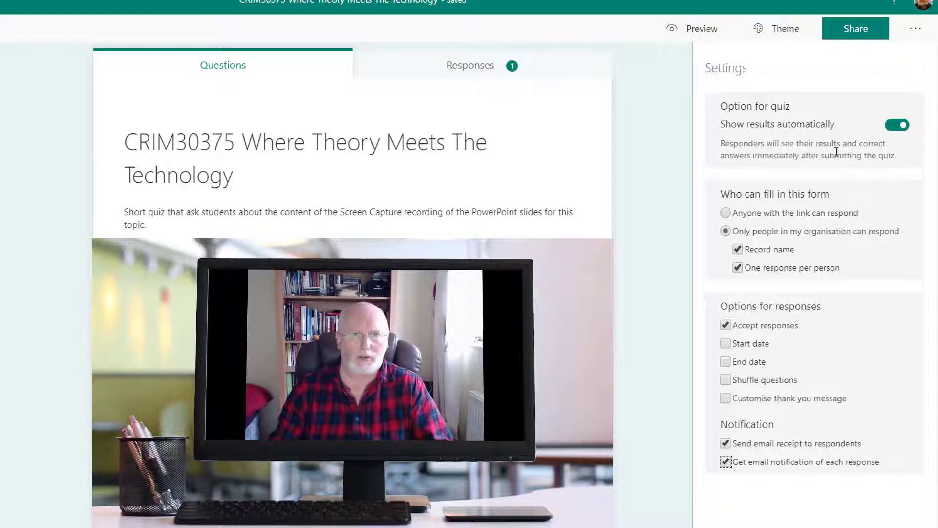
left_click(738, 268)
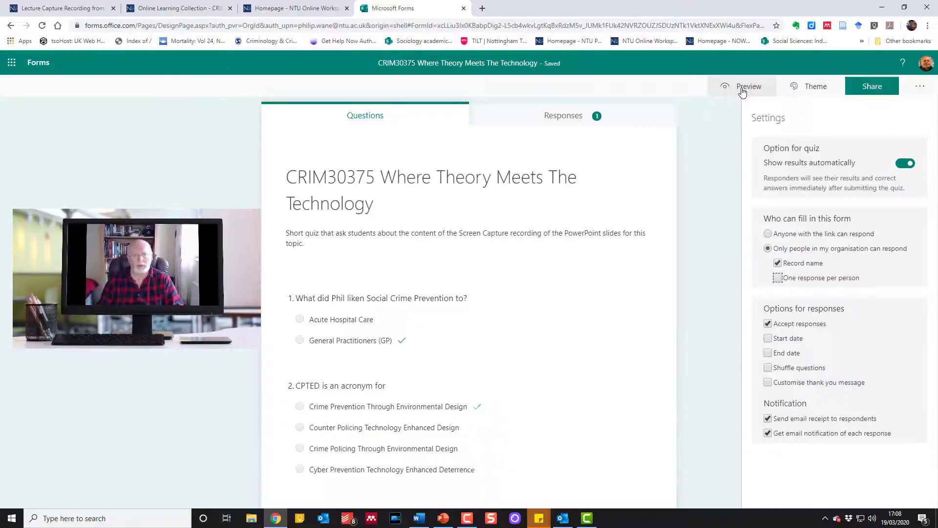
Preview the quiz and answer question 1 with General Practitioners (GP), question 2 with Crime Prevention Through Environmental Design and question 3 with False
left_click(692, 29)
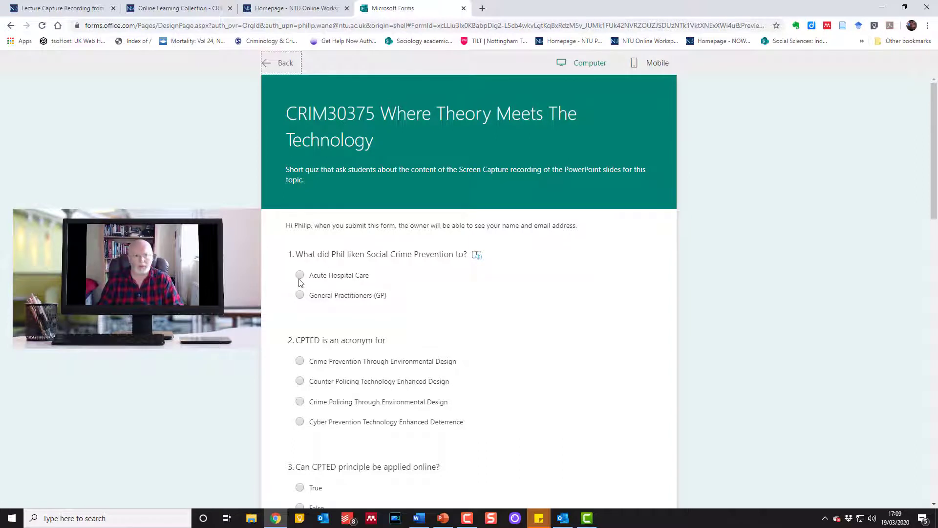
left_click(300, 295)
scroll(300, 295, "down", 3)
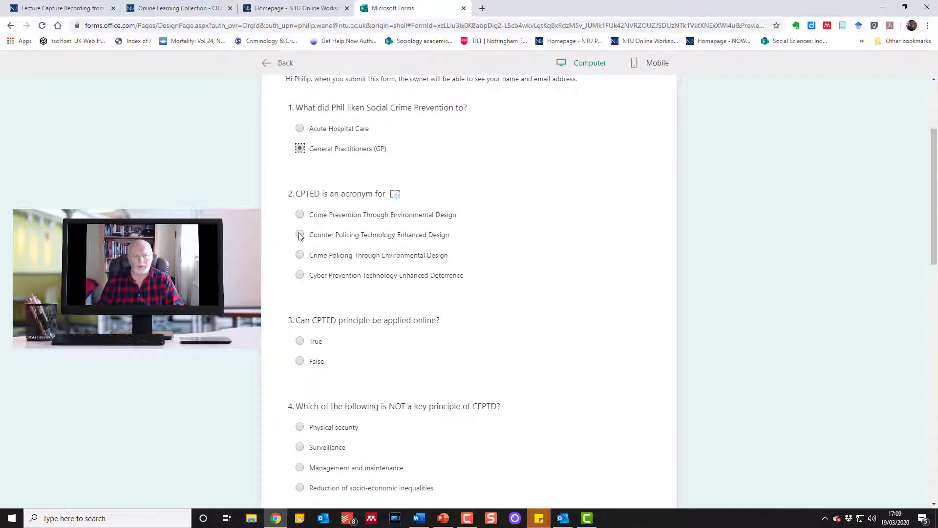
left_click(299, 215)
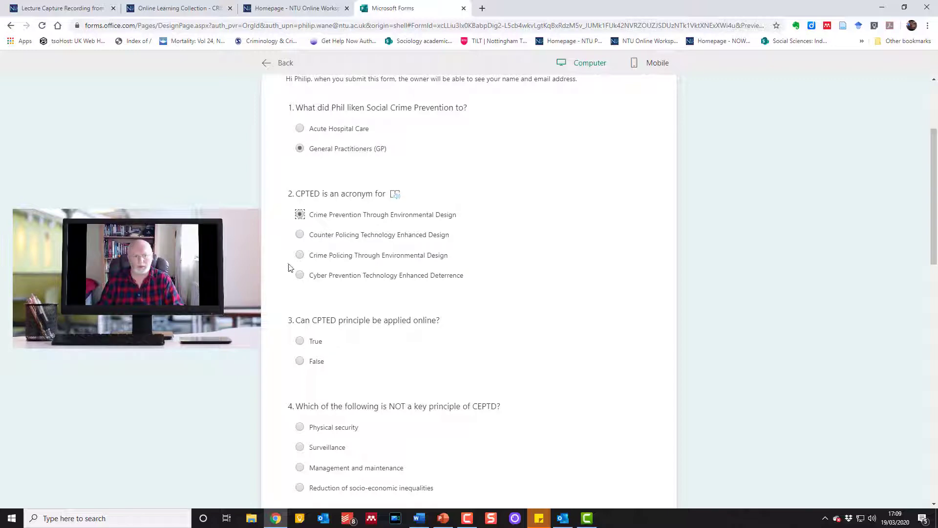
left_click(300, 362)
scroll(274, 364, "down", 4)
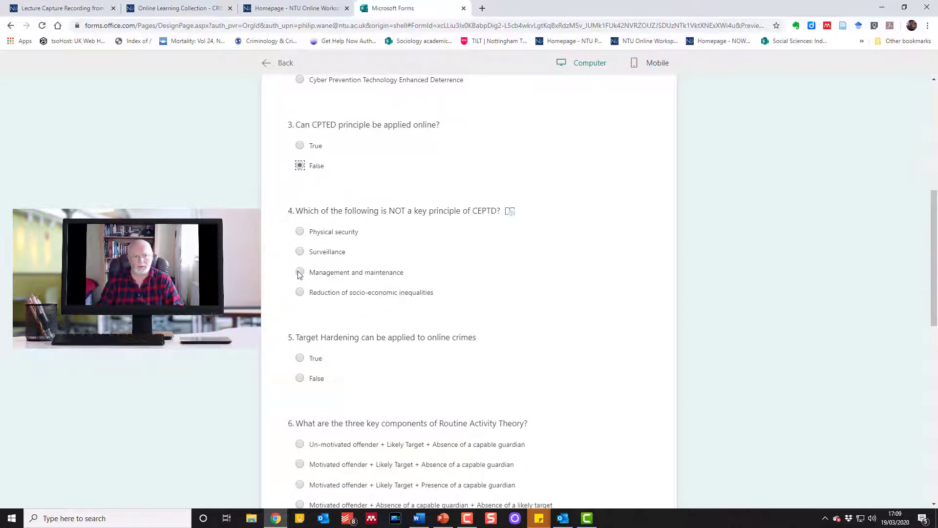
Answer question 4 with Management and maintenance, 5 with False, 6 with Motivated offender + Likely Target + Absence of a capable guardian, 7 with Rational Choice Theory
left_click(299, 272)
scroll(294, 283, "down", 3)
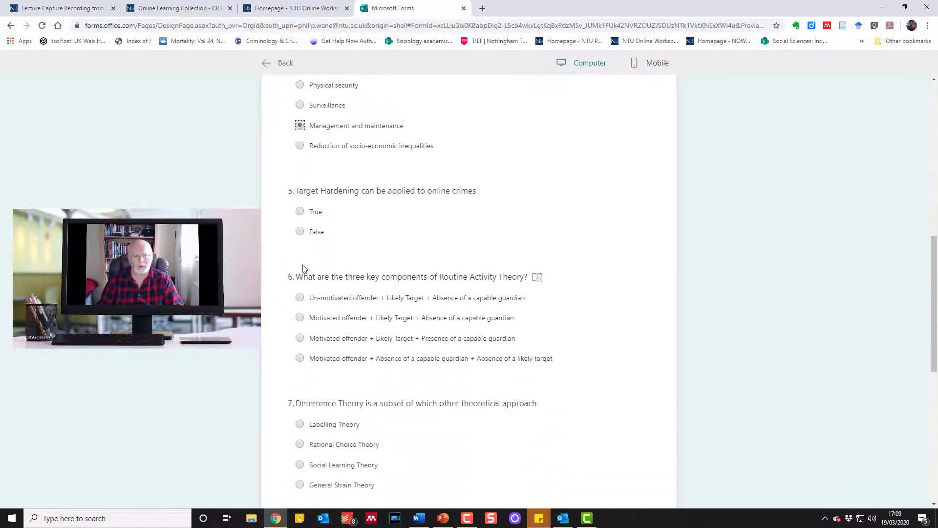
left_click(300, 231)
scroll(270, 312, "down", 2)
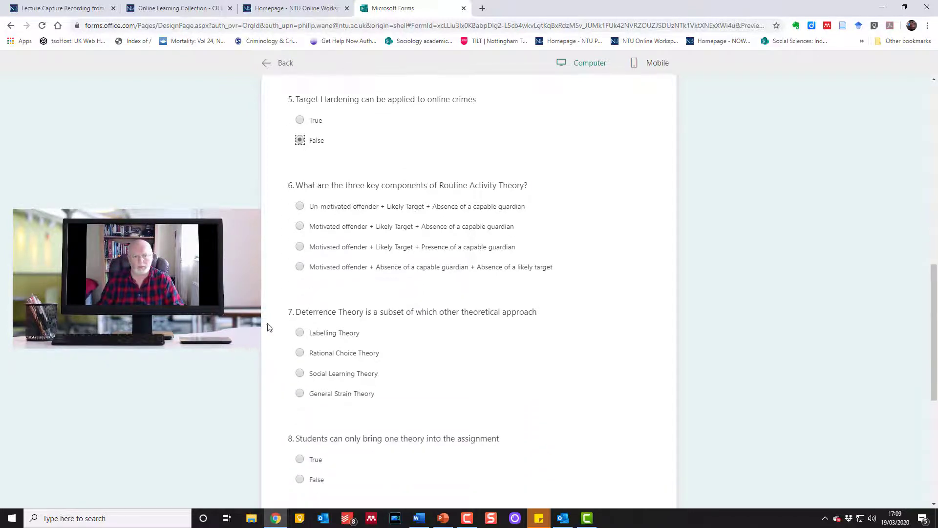
left_click(300, 220)
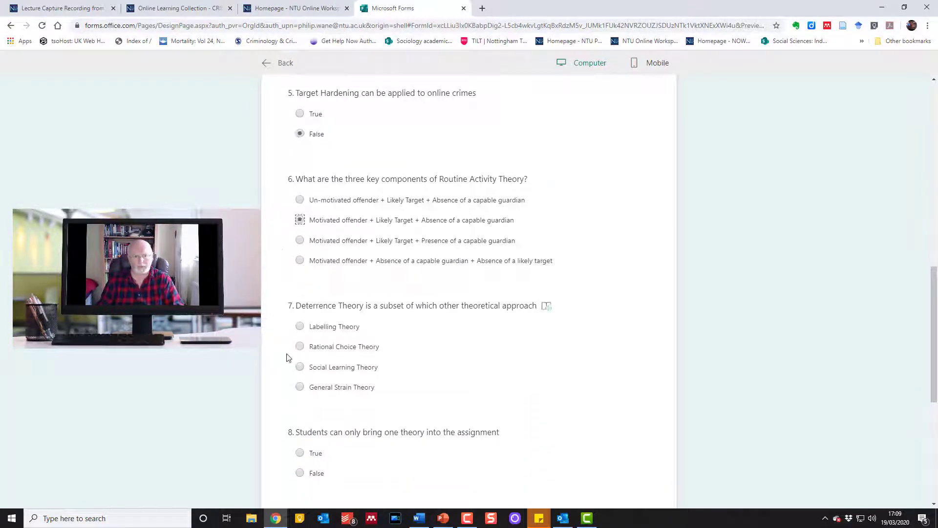
left_click(299, 346)
scroll(252, 366, "down", 4)
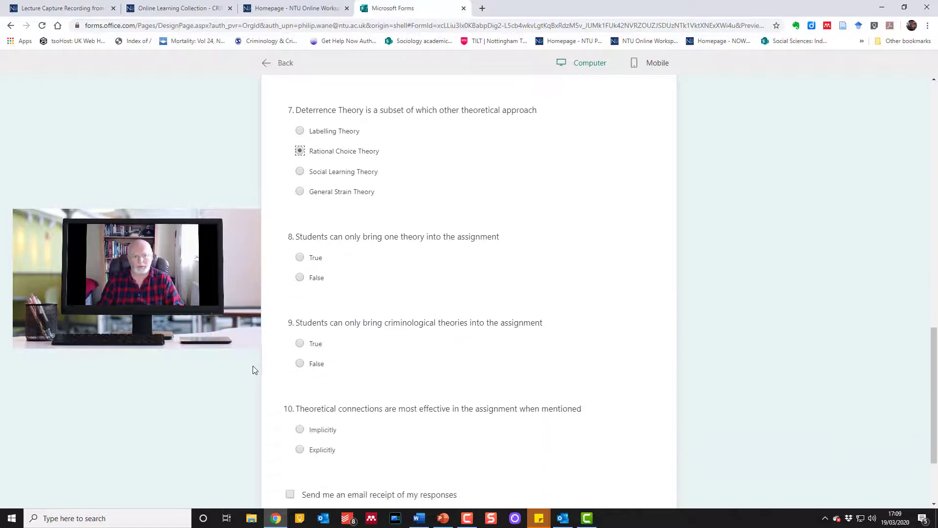
Answer questions 8 and 9 with False and question 10 with Explicitly, and submit the quiz with an email receipt requested
left_click(300, 277)
left_click(300, 363)
scroll(244, 391, "down", 3)
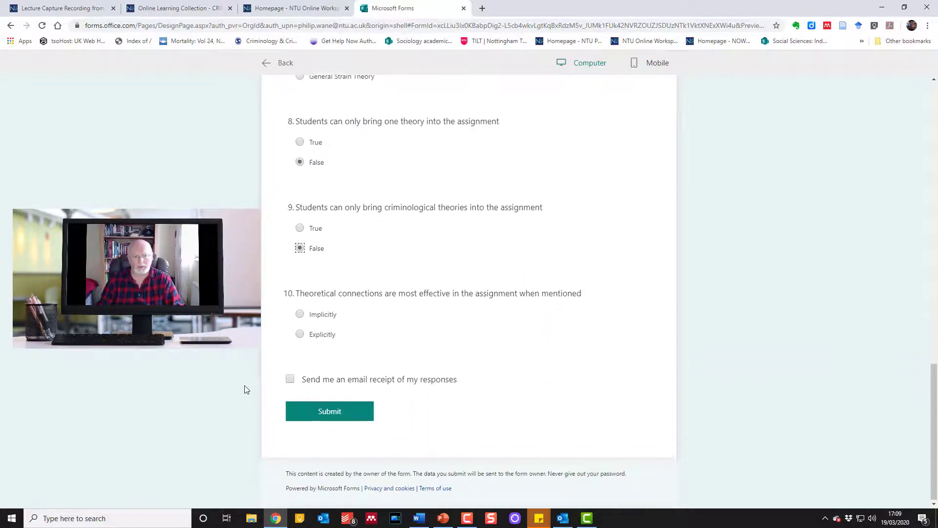
left_click(300, 335)
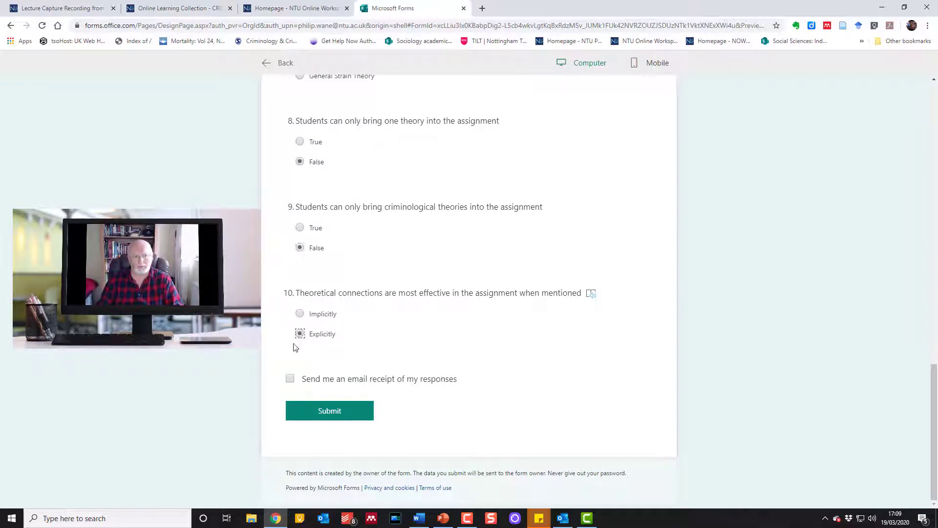
left_click(289, 381)
left_click(330, 414)
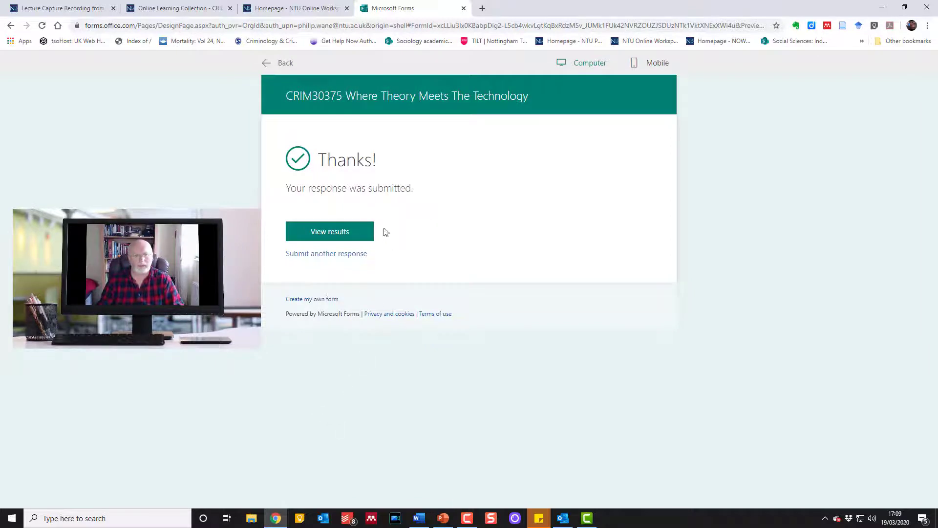
View the results of the submitted quiz, examine the marking and feedback of all questions, and return to the form editor
left_click(343, 237)
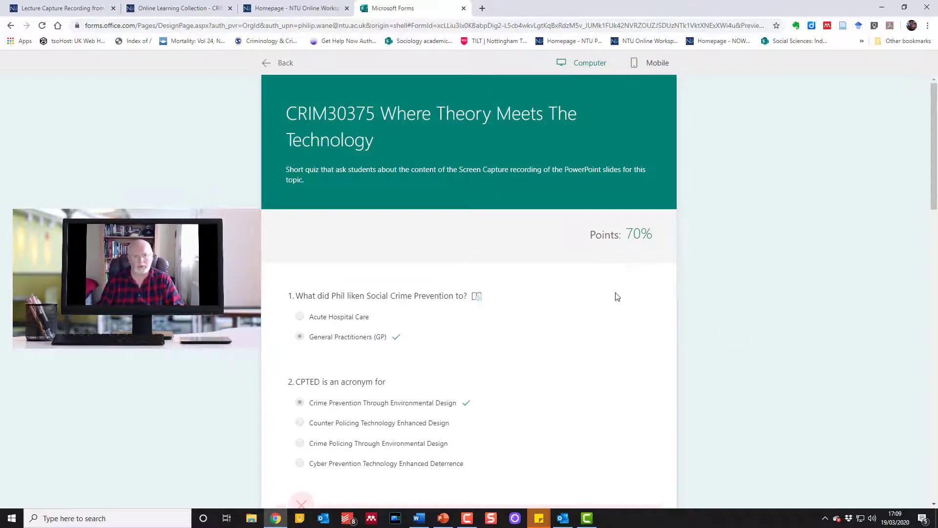
scroll(616, 297, "down", 3)
scroll(615, 297, "down", 3)
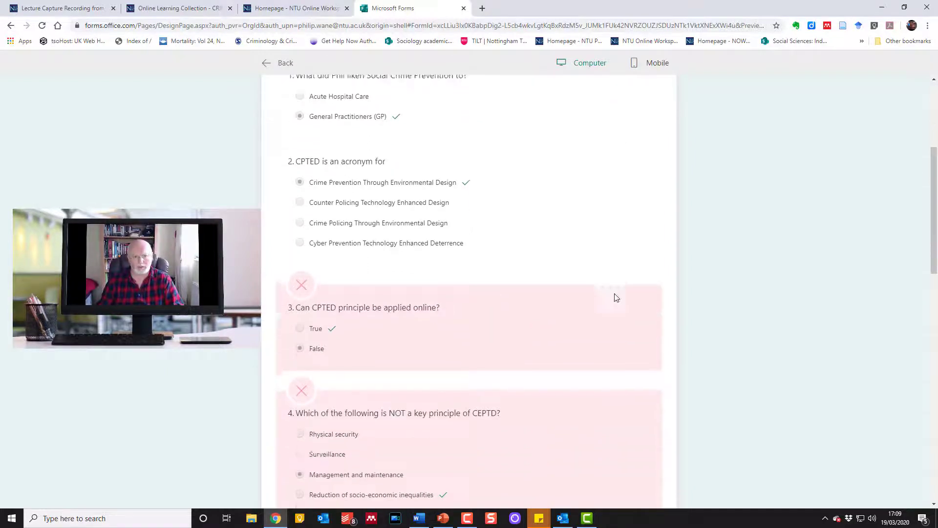
scroll(552, 263, "down", 9)
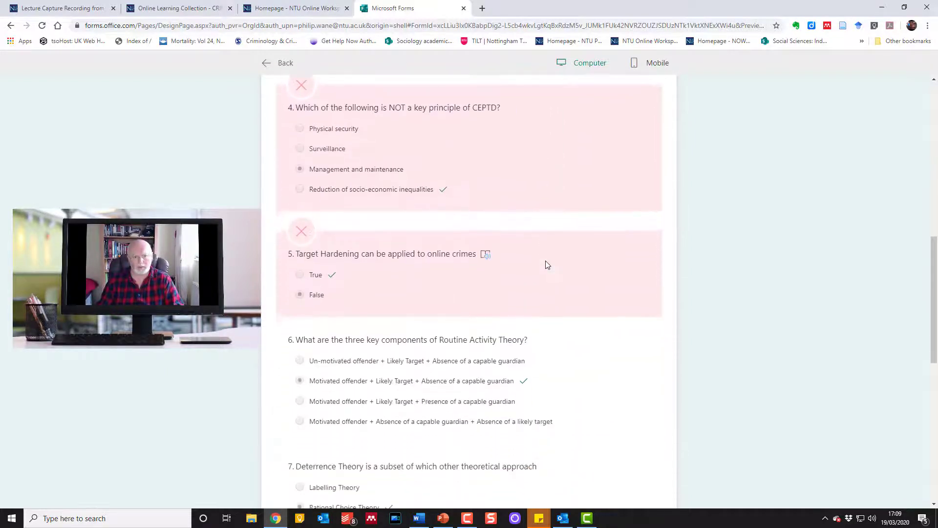
scroll(543, 266, "down", 3)
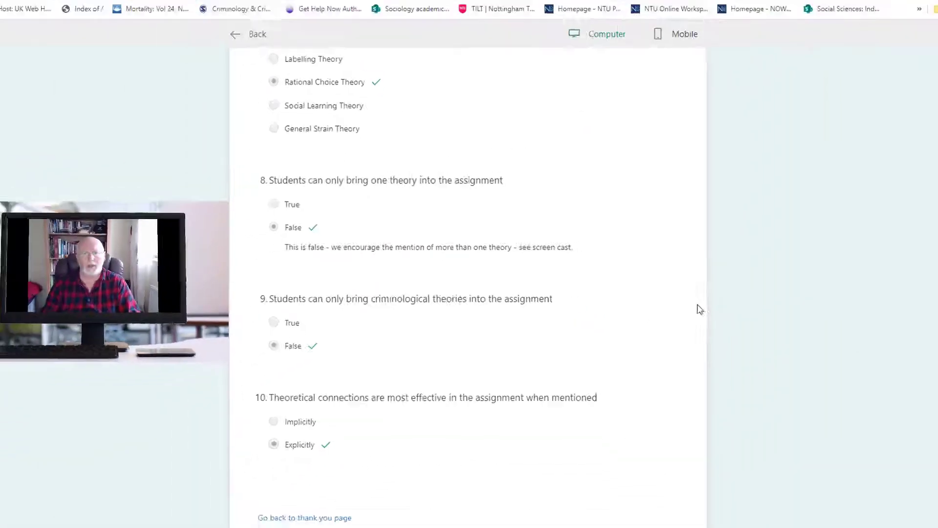
scroll(670, 298, "up", 5)
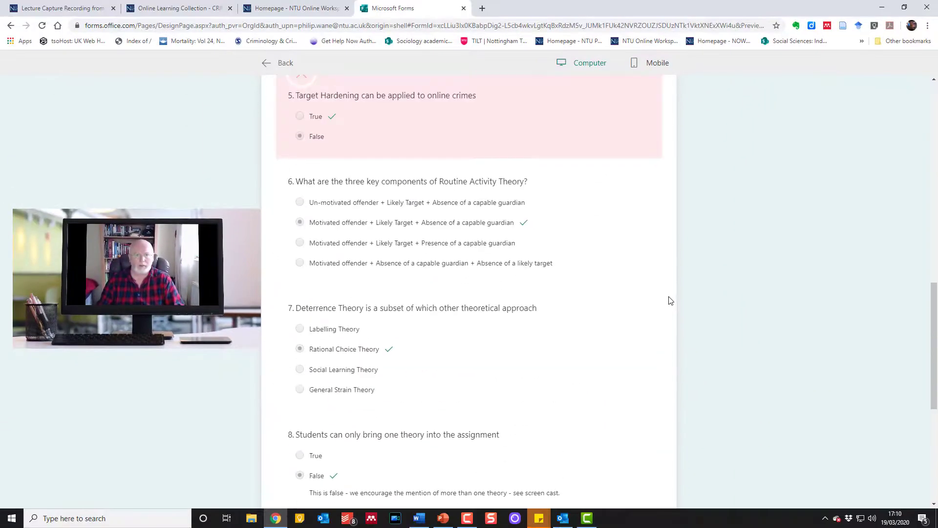
scroll(670, 300, "up", 15)
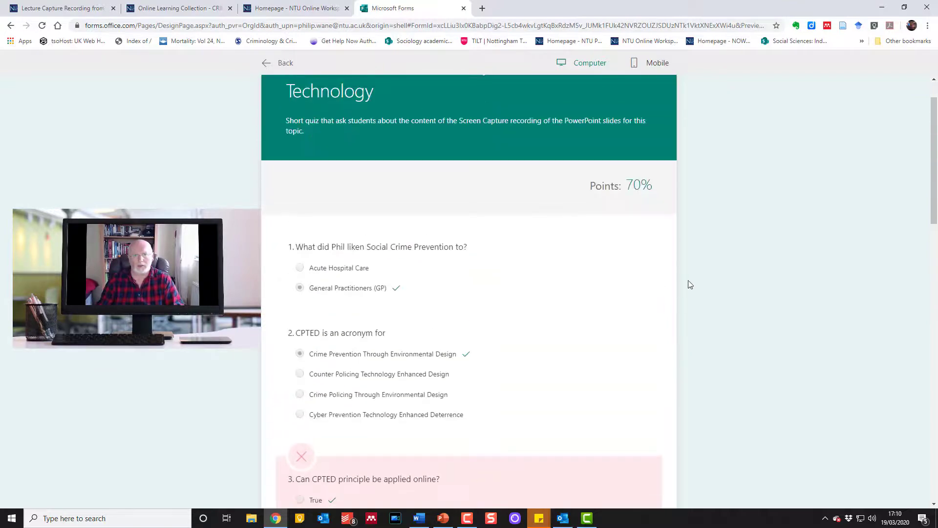
scroll(693, 281, "up", 1)
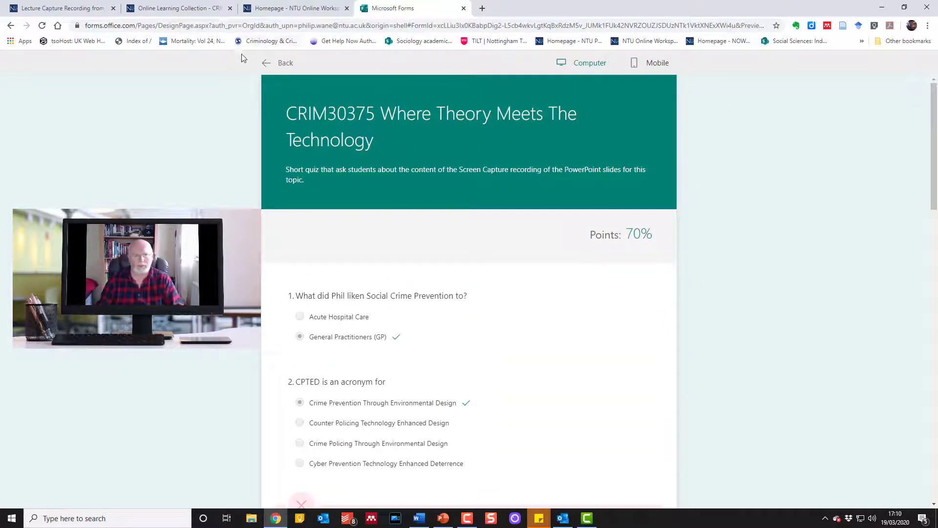
left_click(282, 62)
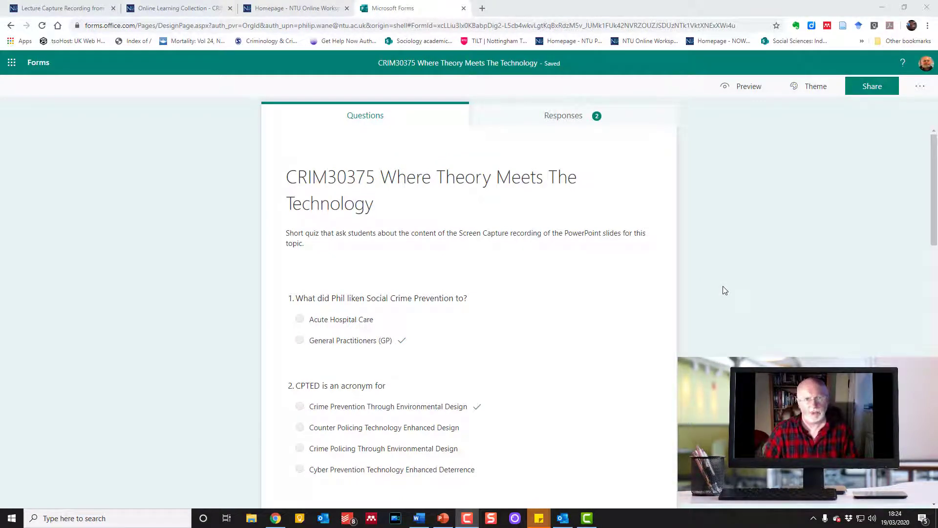
Open the quiz's sharing options and examine the choices for who can respond, without changing the selected audience
left_click(864, 92)
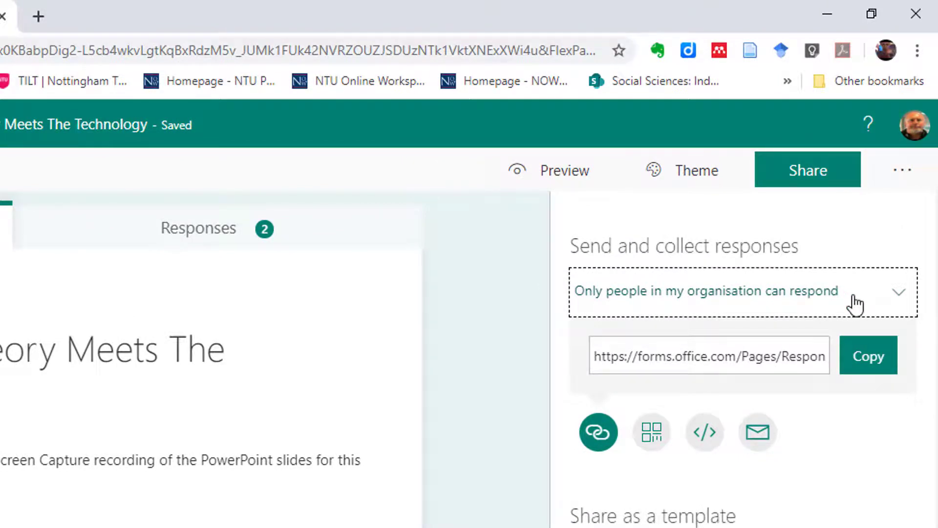
left_click(900, 303)
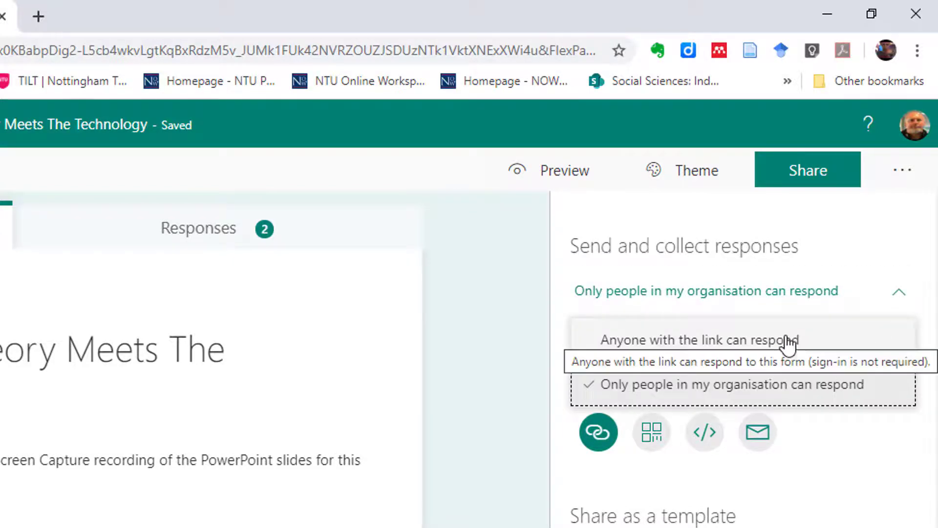
left_click(529, 351)
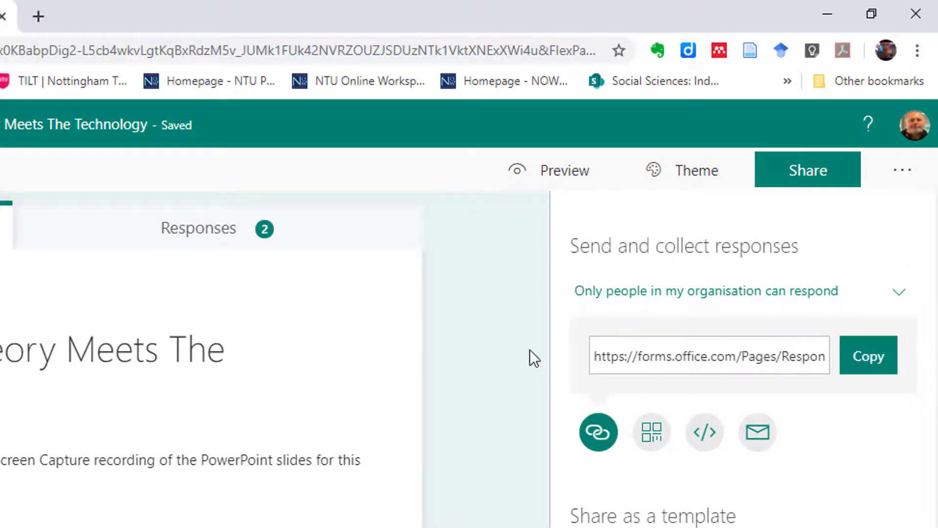
Select the quiz's response link in the sharing options and display the QR code option for recipients
left_click(787, 182)
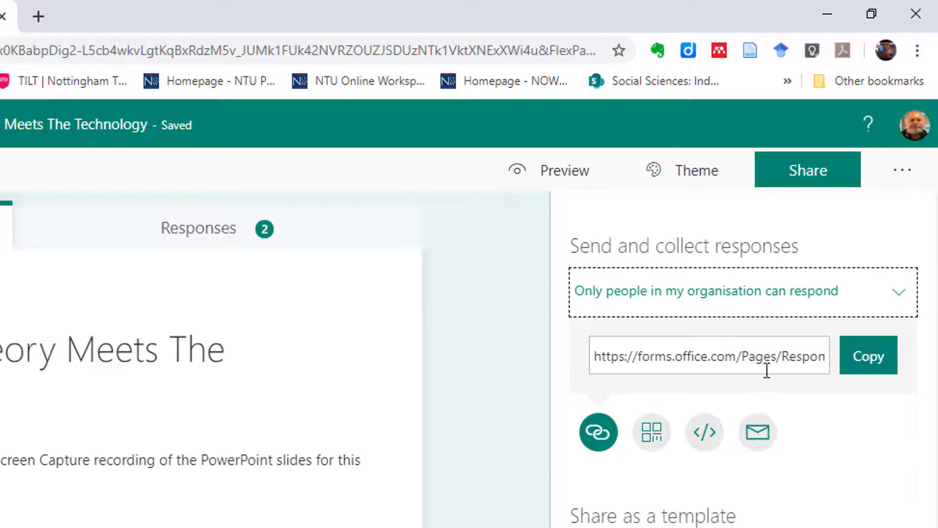
left_click(734, 357)
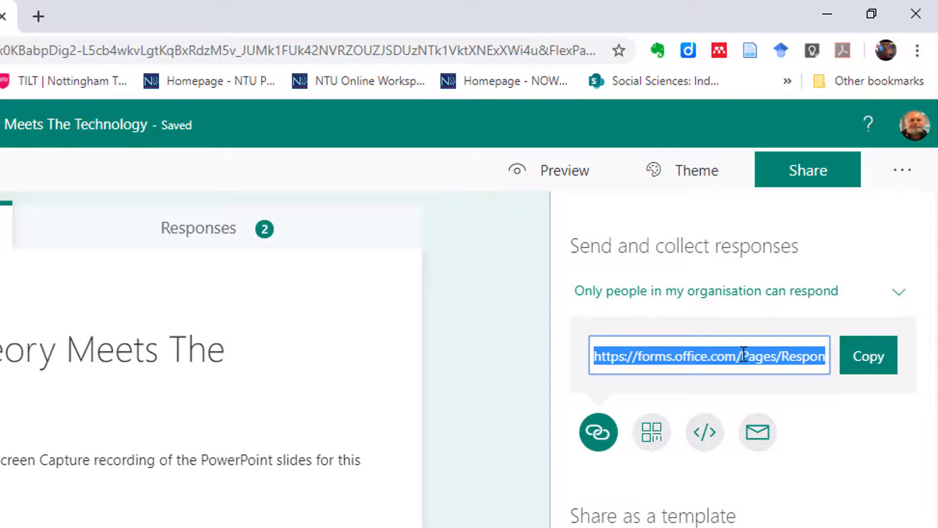
left_click(653, 436)
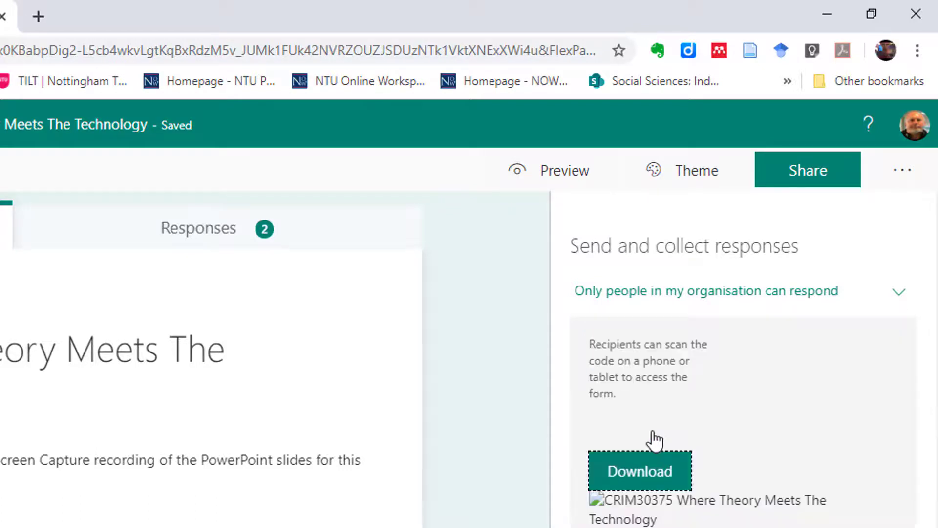